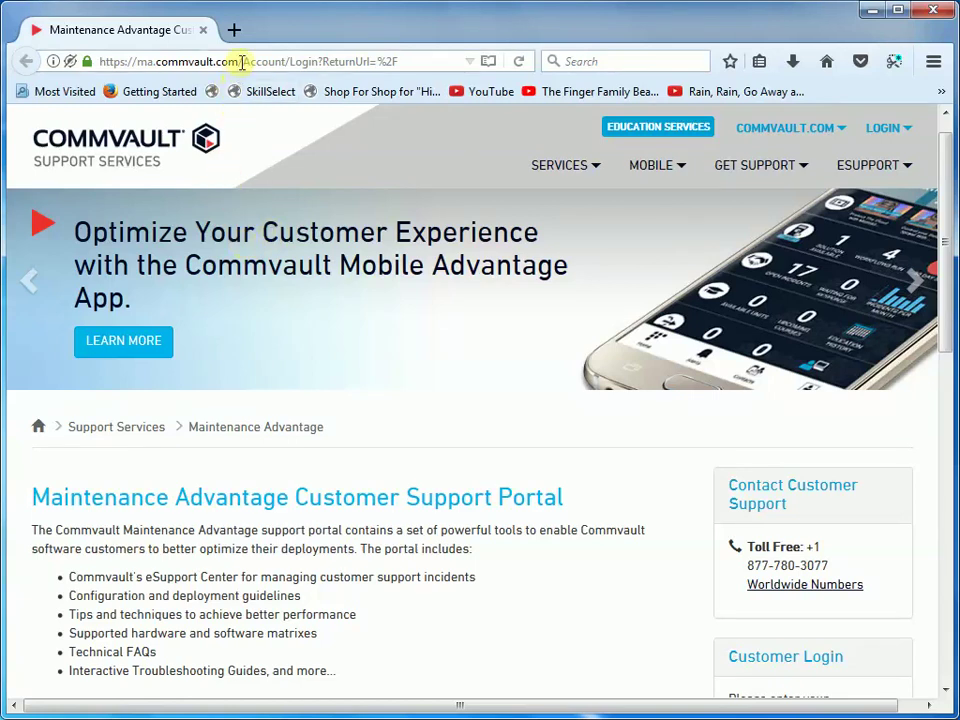
Sign in to Commvault Maintenance Advantage with the account username and password
{"action": "left_click", "coordinate": [242, 62]}
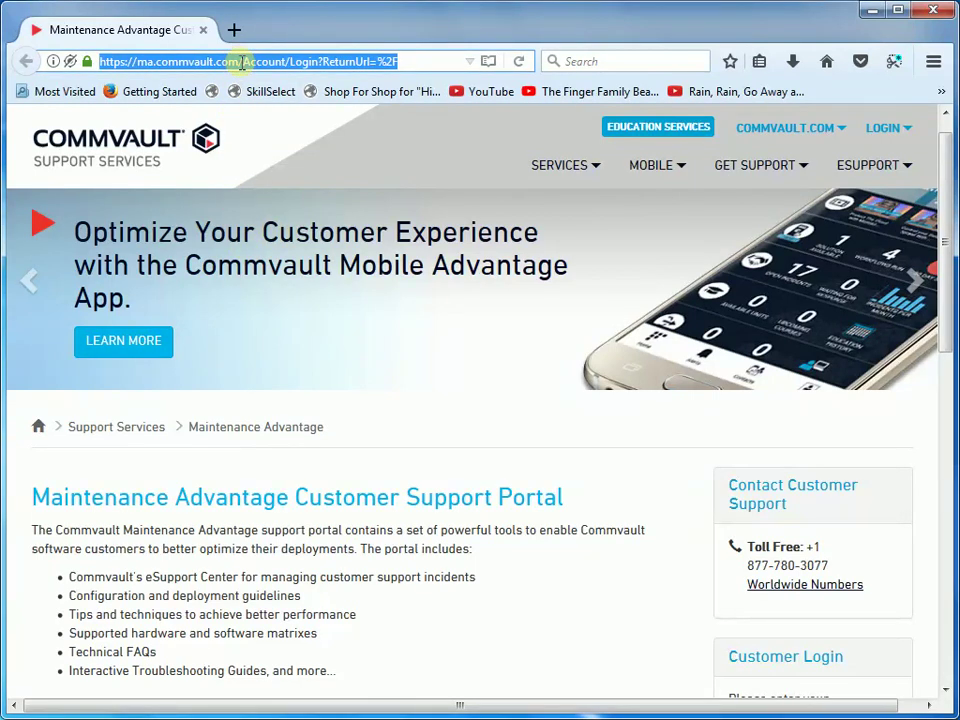
{"action": "left_click_drag", "start_coordinate": [242, 62], "coordinate": [140, 61]}
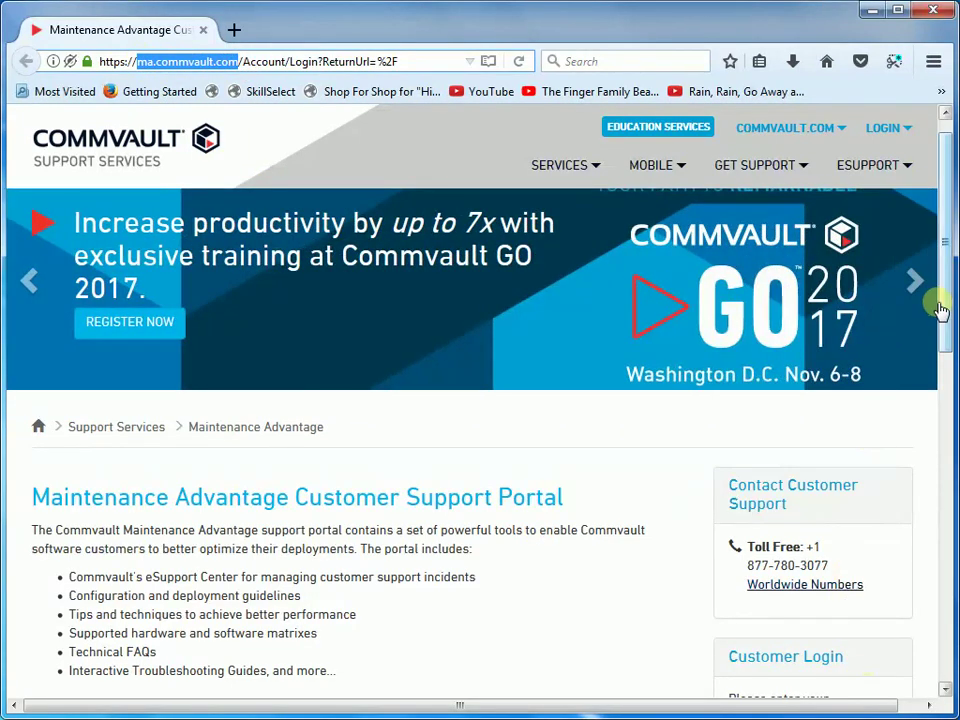
{"action": "left_click_drag", "start_coordinate": [940, 310], "coordinate": [949, 439]}
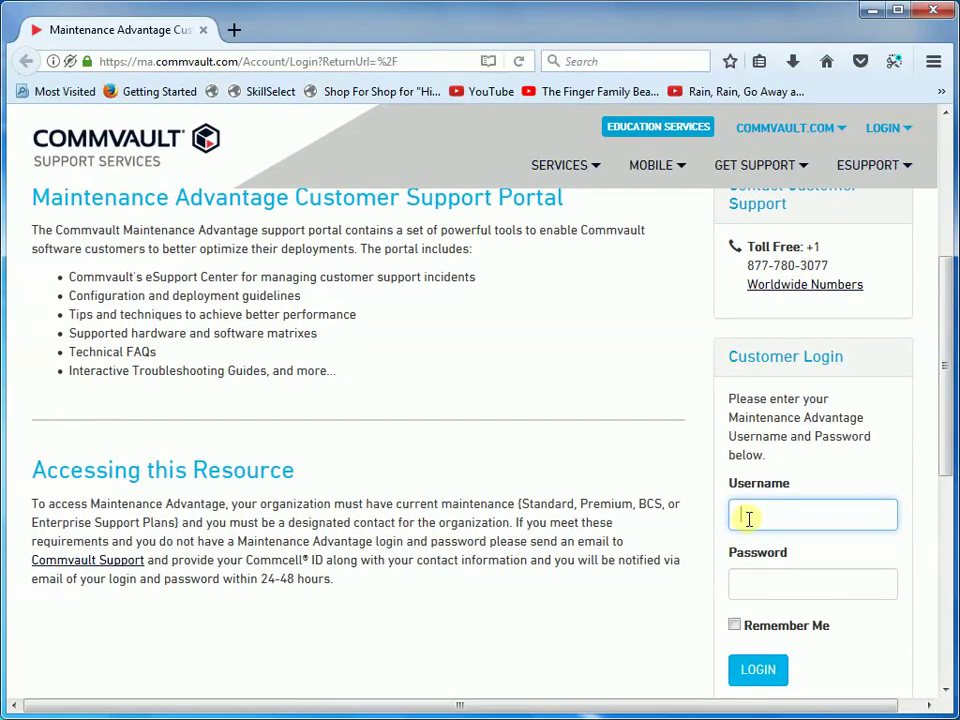
{"action": "left_click", "coordinate": [748, 518]}
{"action": "left_click", "coordinate": [748, 518]}
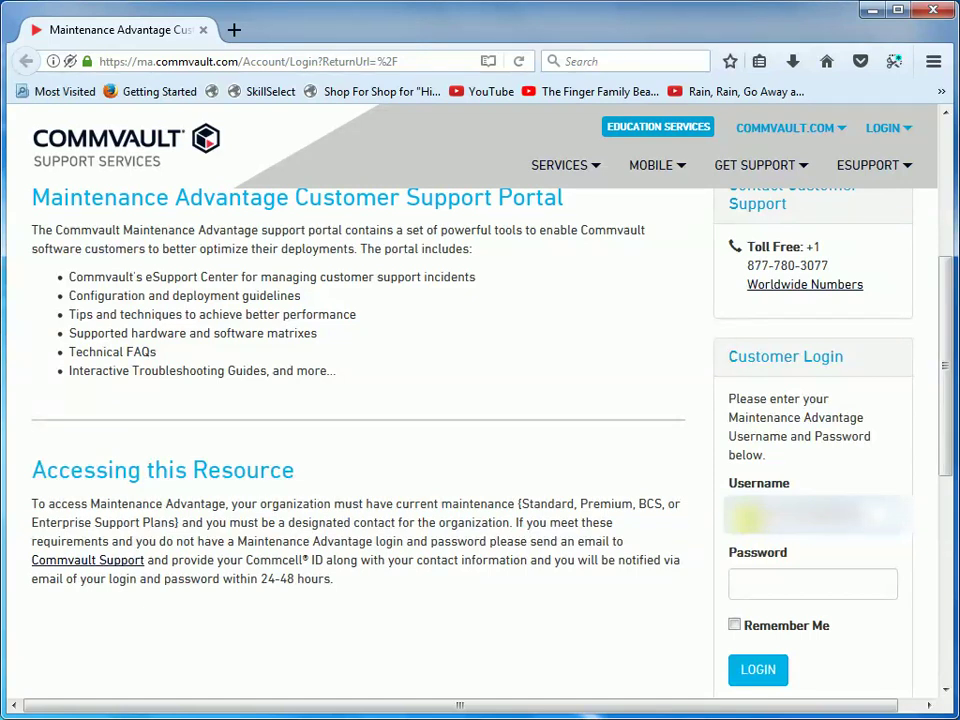
{"action": "key", "text": "Tab"}
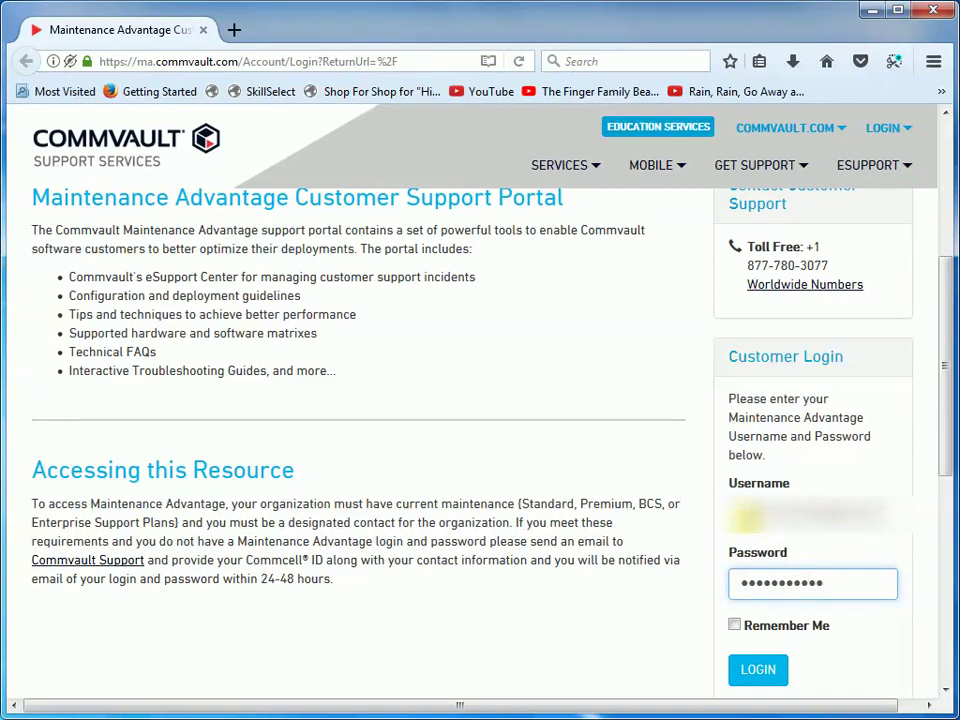
{"action": "key", "text": "Return"}
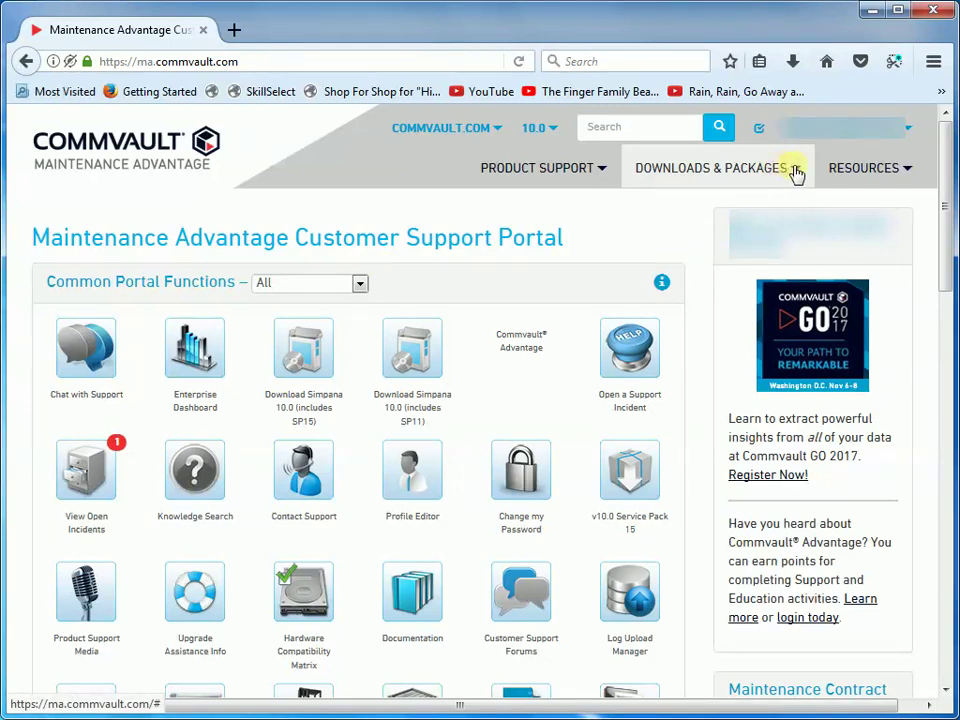
Switch the portal's product version to Next Generation Platform 11.0
{"action": "left_click", "coordinate": [797, 173]}
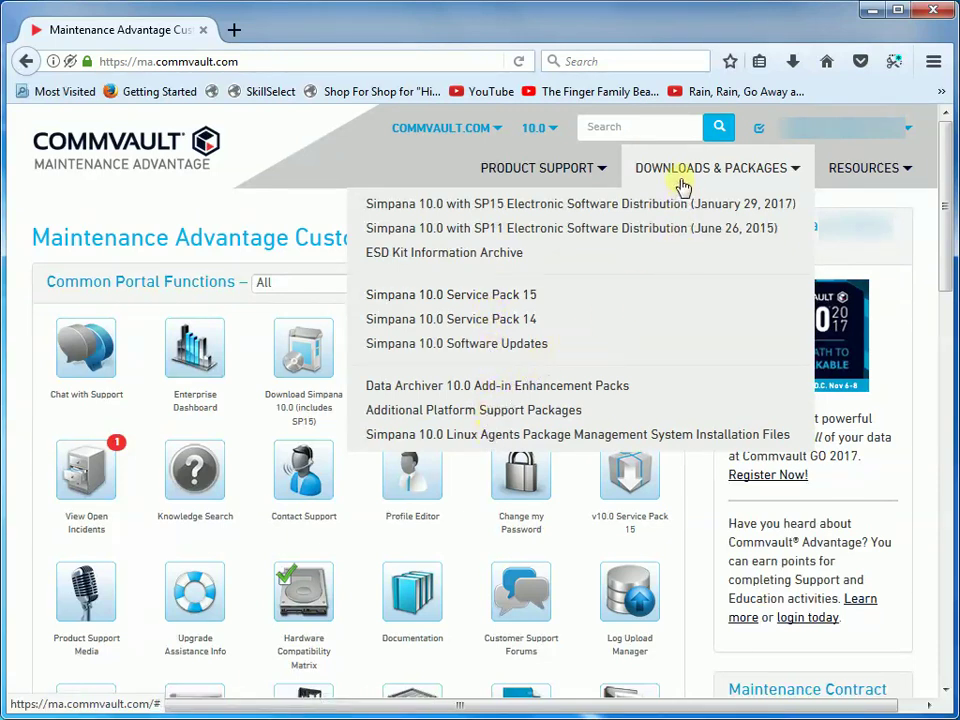
{"action": "left_click", "coordinate": [551, 132]}
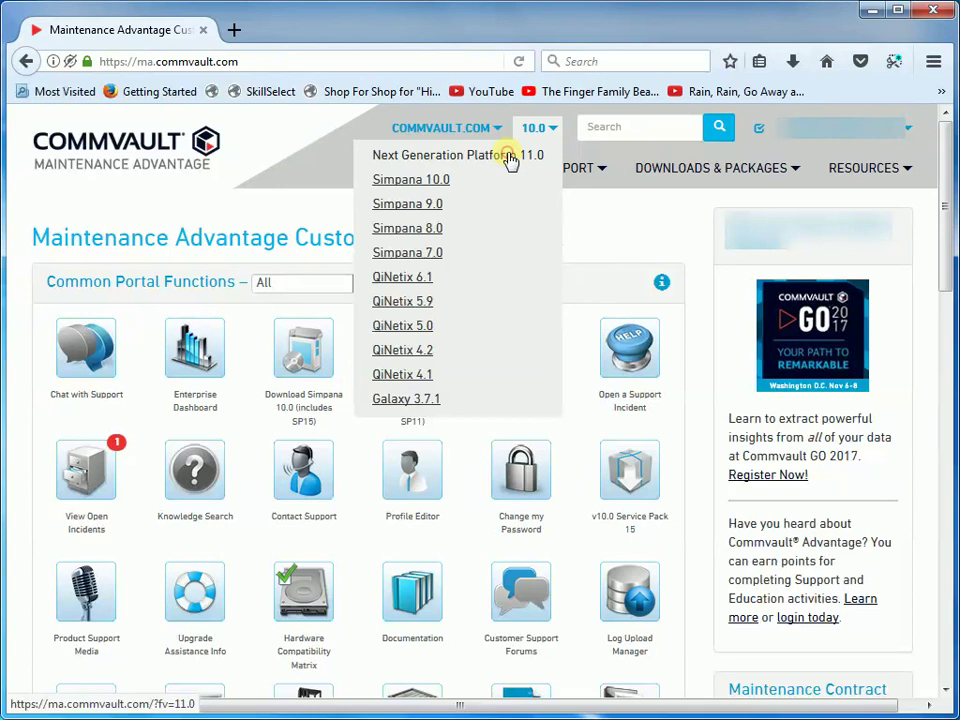
{"action": "left_click", "coordinate": [510, 156]}
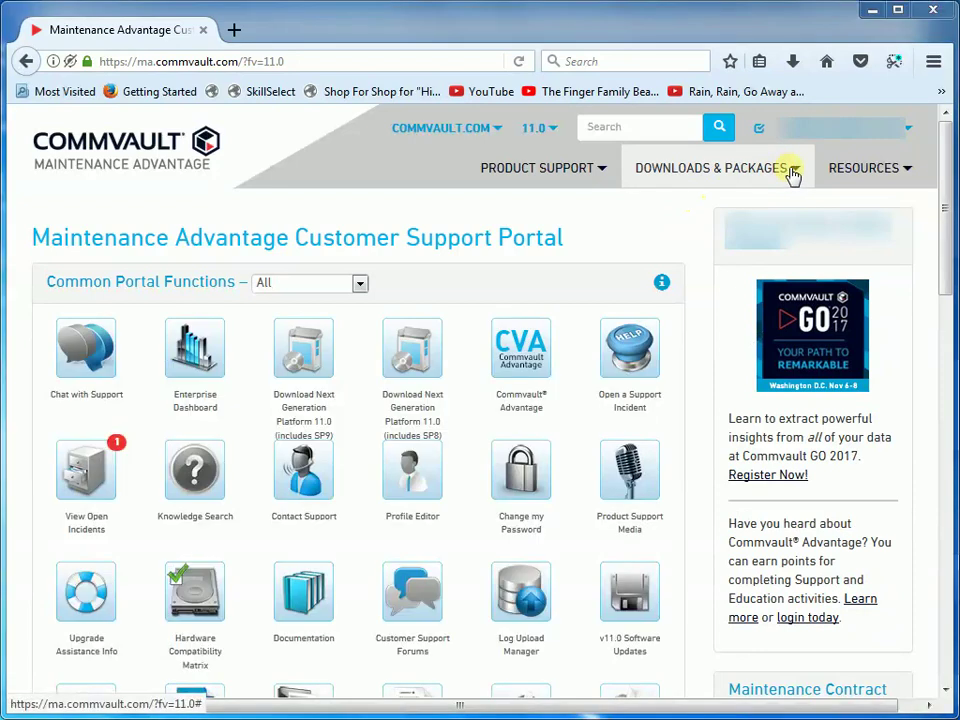
Show the 11.0 Downloads & Packages list with the SP9 September 14, 2017 distribution
{"action": "left_click", "coordinate": [791, 172]}
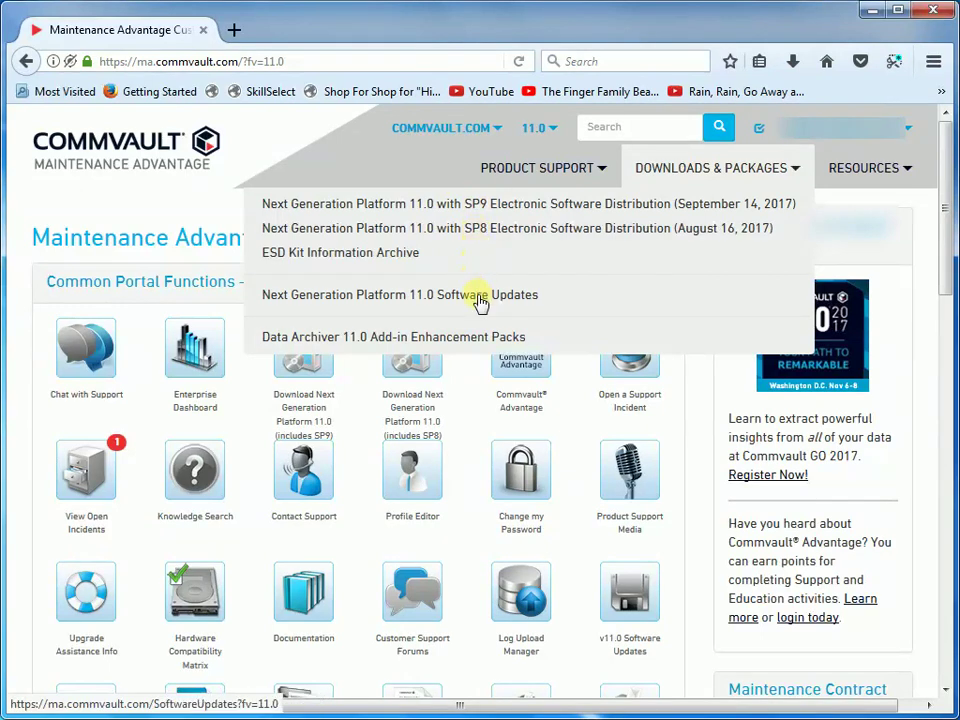
Open the SP9 September 14, 2017 distribution, tick both EULA acknowledgements and accept the license
{"action": "left_click", "coordinate": [498, 204]}
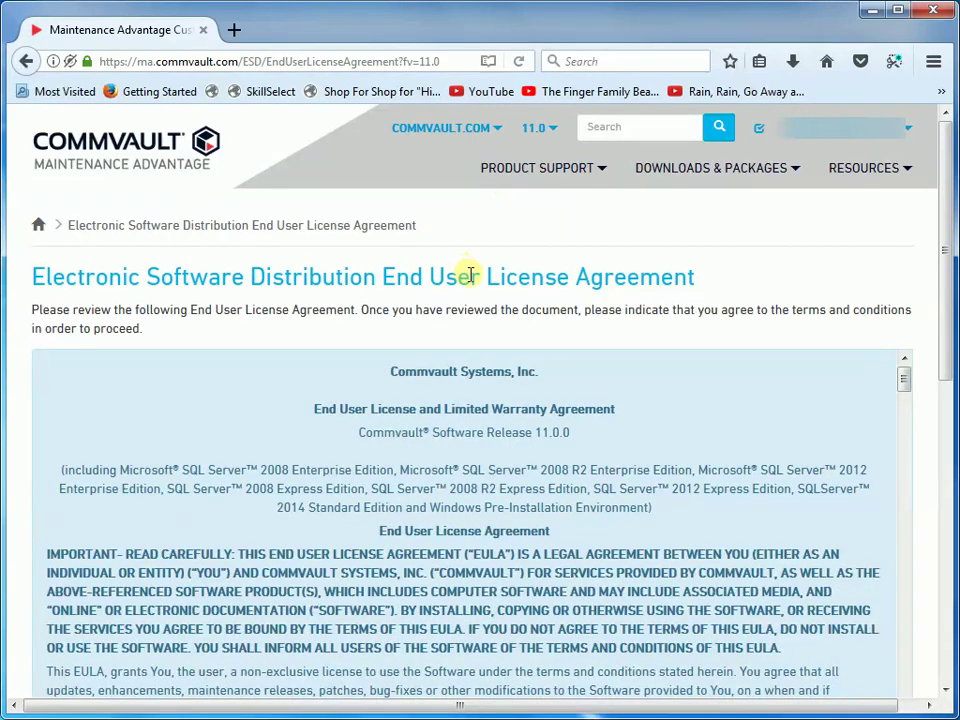
{"action": "scroll", "coordinate": [469, 274], "scroll_direction": "down", "scroll_amount": 2}
{"action": "scroll", "coordinate": [469, 274], "scroll_direction": "down", "scroll_amount": 3}
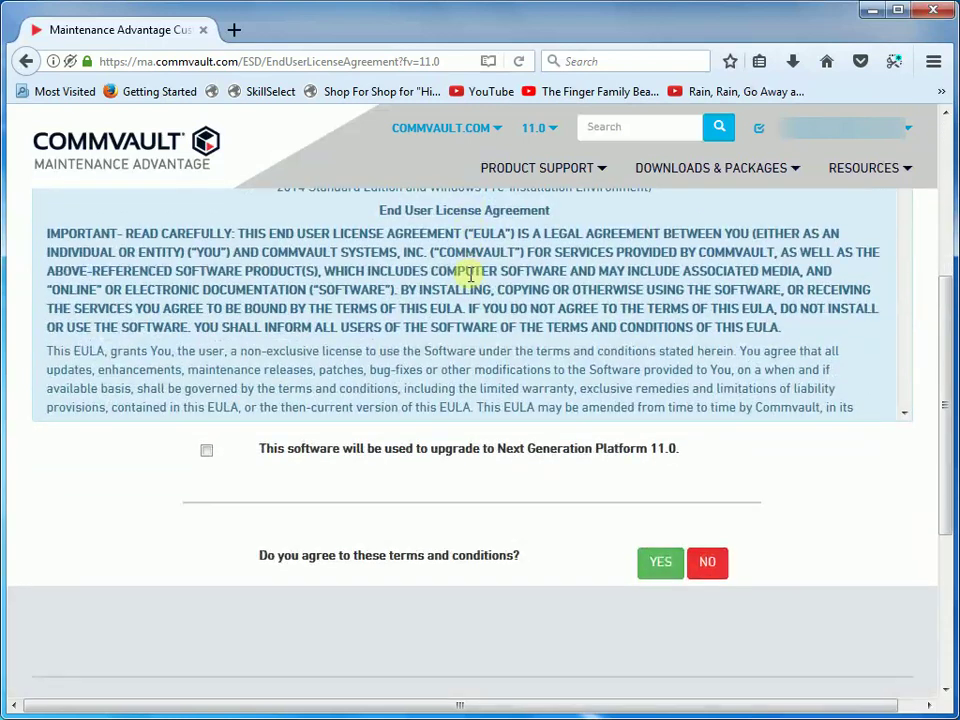
{"action": "left_click", "coordinate": [206, 450]}
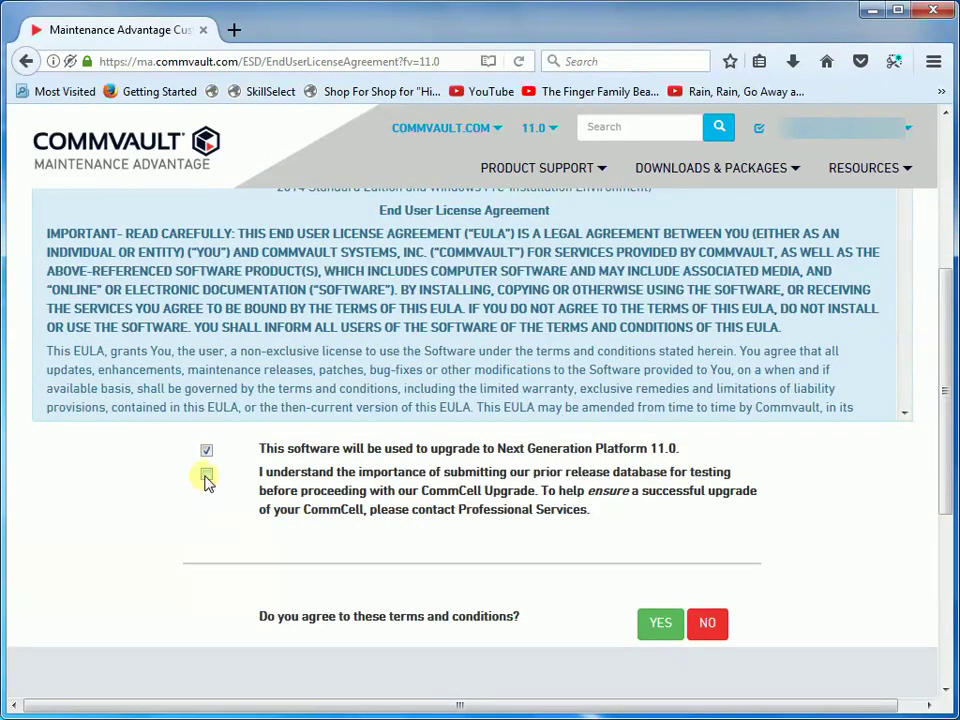
{"action": "left_click", "coordinate": [206, 476]}
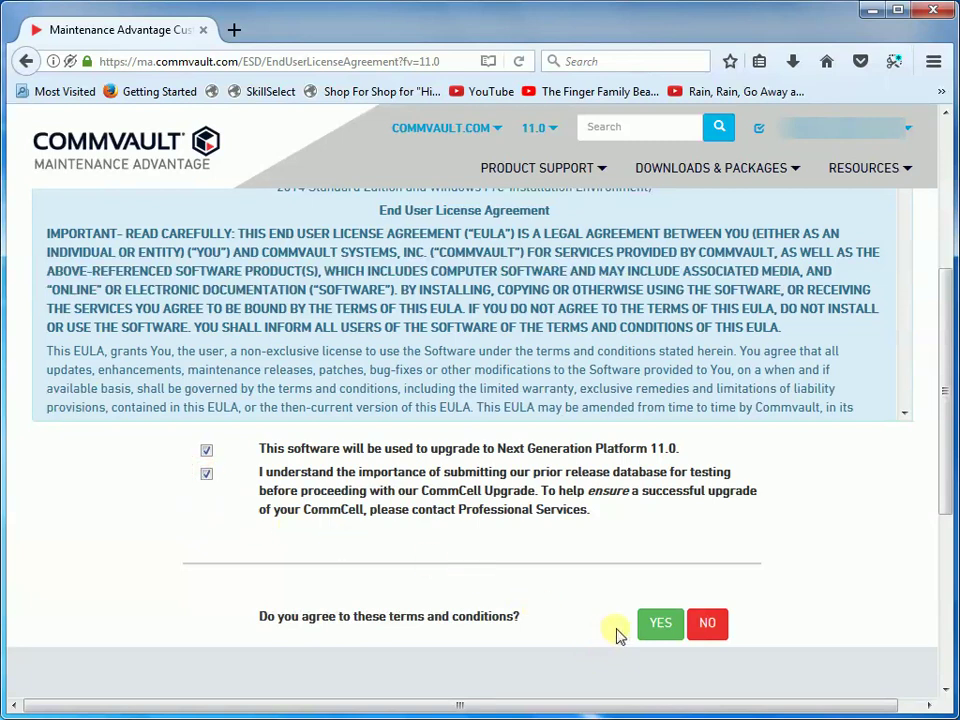
{"action": "left_click", "coordinate": [661, 628]}
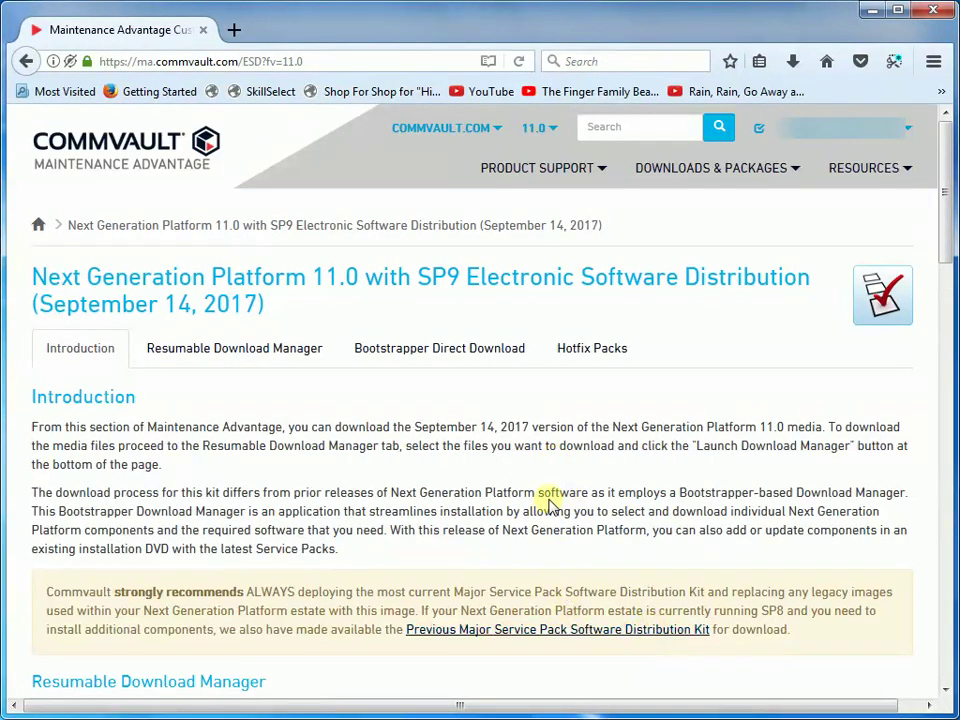
{"action": "left_click", "coordinate": [217, 357]}
Mark V11 Download Manager with SP9 (17.22 MB) for download
{"action": "scroll", "coordinate": [217, 357], "scroll_direction": "down", "scroll_amount": 4}
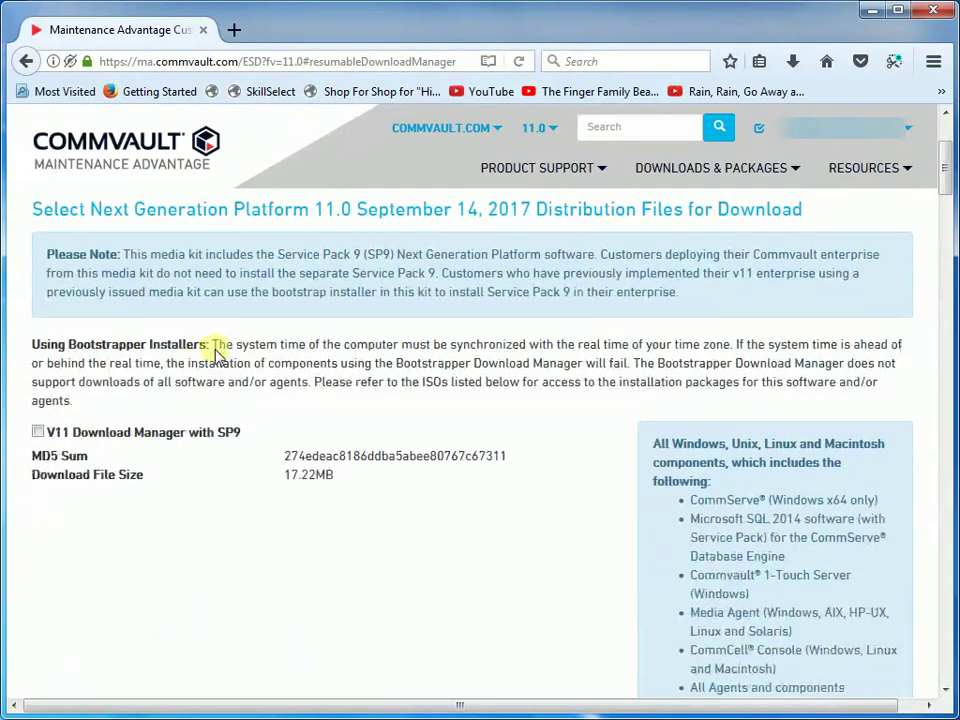
{"action": "scroll", "coordinate": [216, 355], "scroll_direction": "down", "scroll_amount": 2}
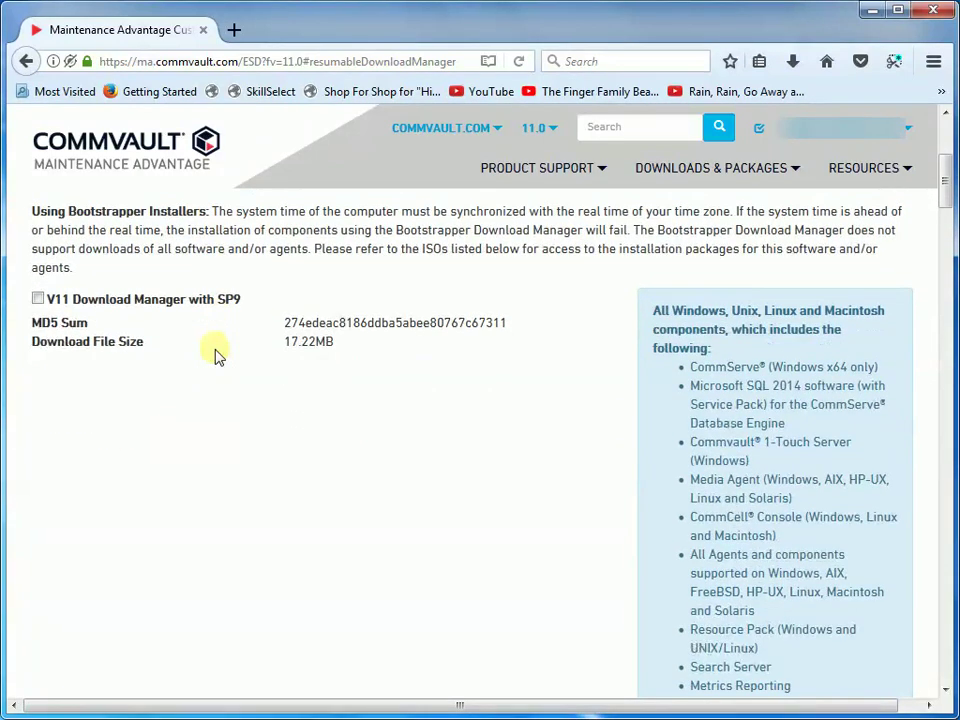
{"action": "left_click", "coordinate": [37, 300]}
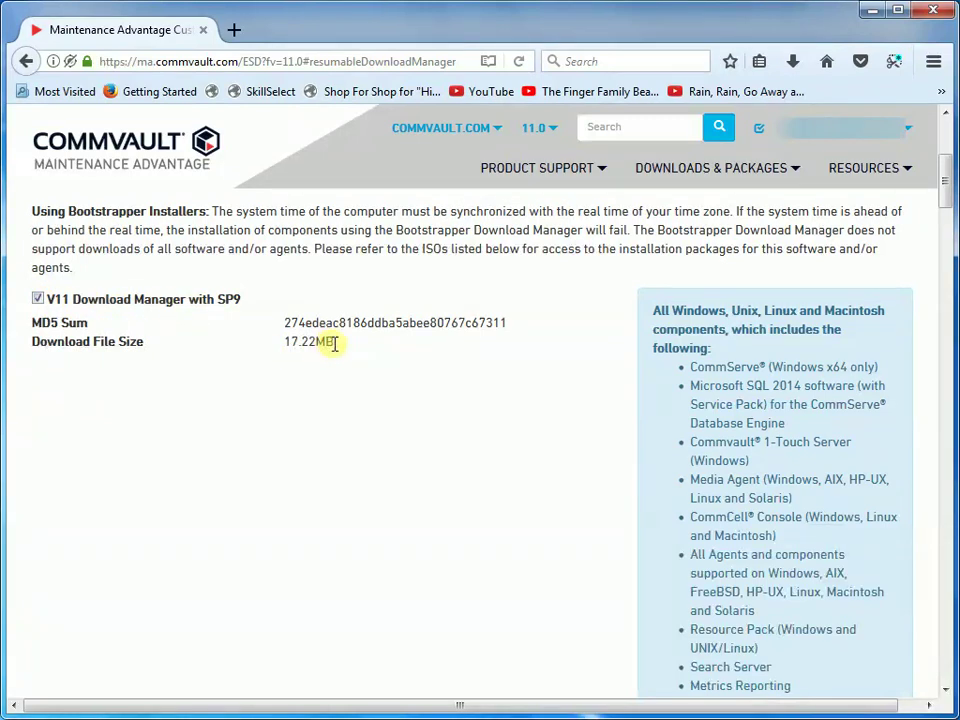
{"action": "left_click_drag", "start_coordinate": [336, 346], "coordinate": [287, 341]}
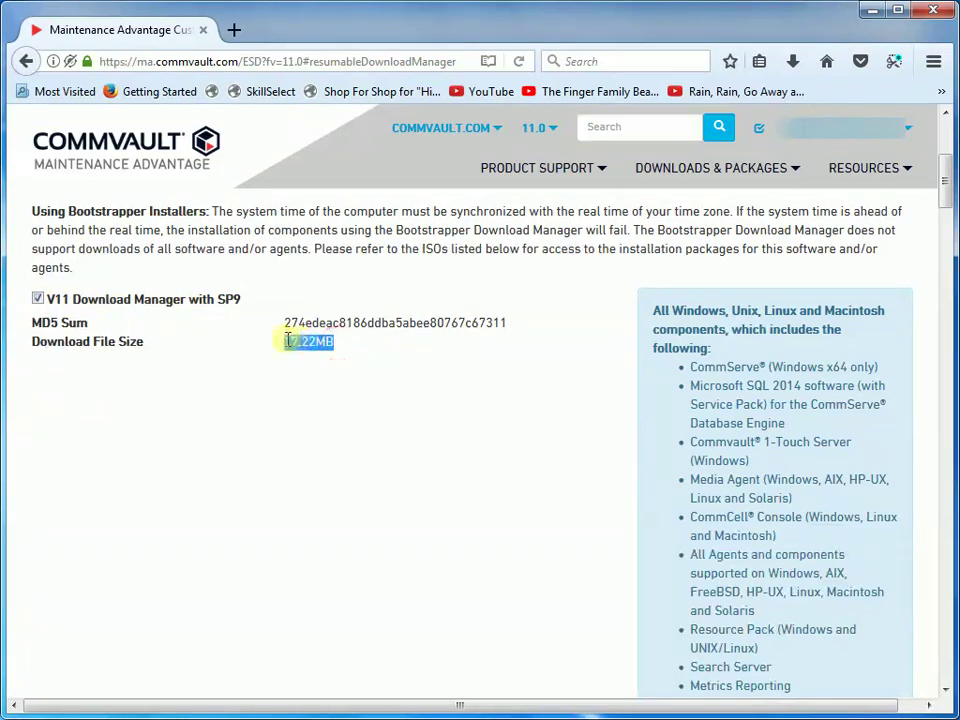
{"action": "left_click", "coordinate": [268, 400]}
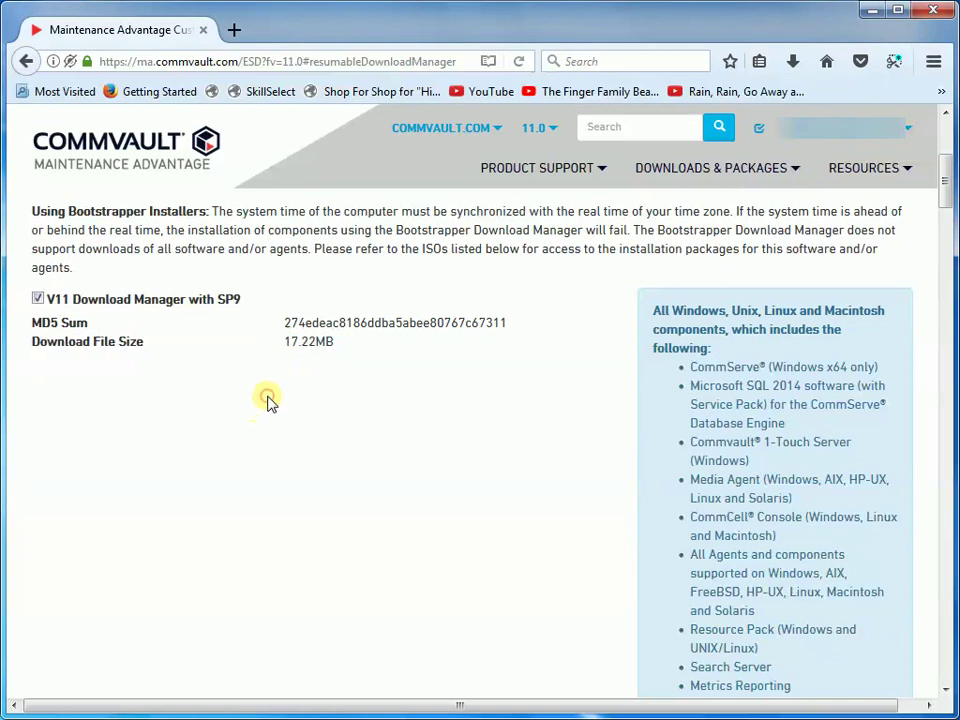
{"action": "scroll", "coordinate": [268, 400], "scroll_direction": "down", "scroll_amount": 3}
{"action": "scroll", "coordinate": [268, 400], "scroll_direction": "down", "scroll_amount": 3}
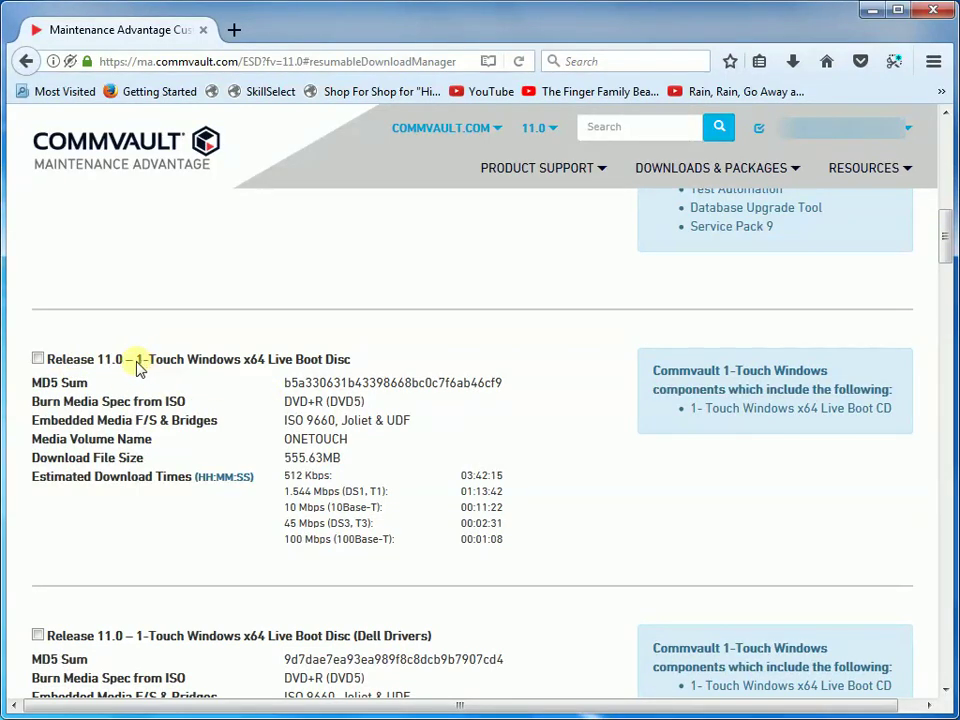
Highlight '1-Touch' in the x64 boot disc and Dell Drivers headings
{"action": "left_click_drag", "start_coordinate": [137, 362], "coordinate": [185, 368]}
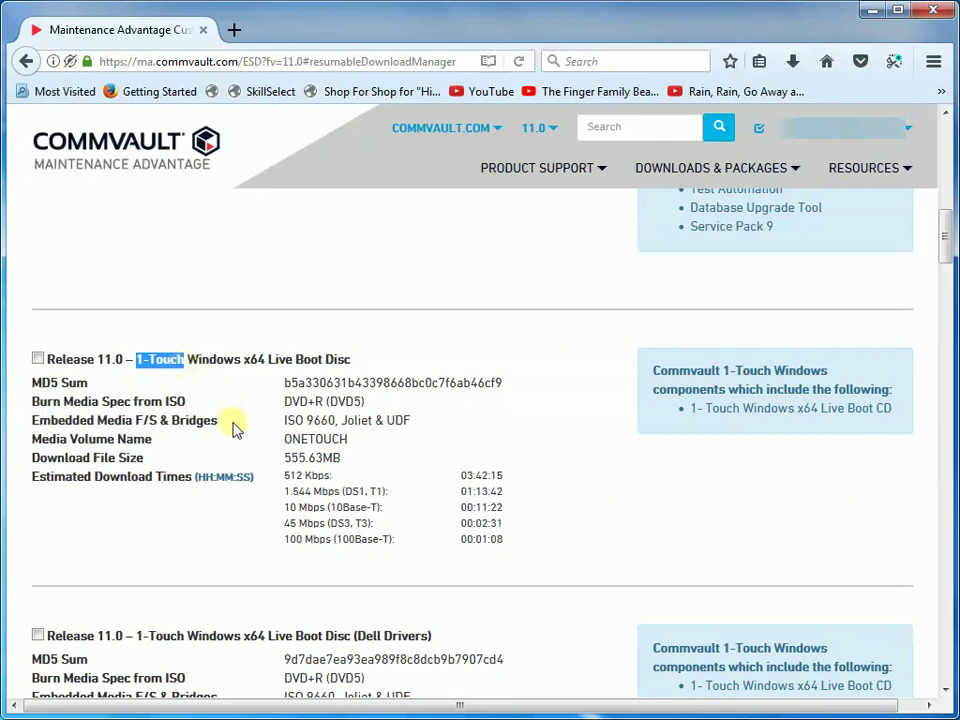
{"action": "scroll", "coordinate": [233, 427], "scroll_direction": "down", "scroll_amount": 5}
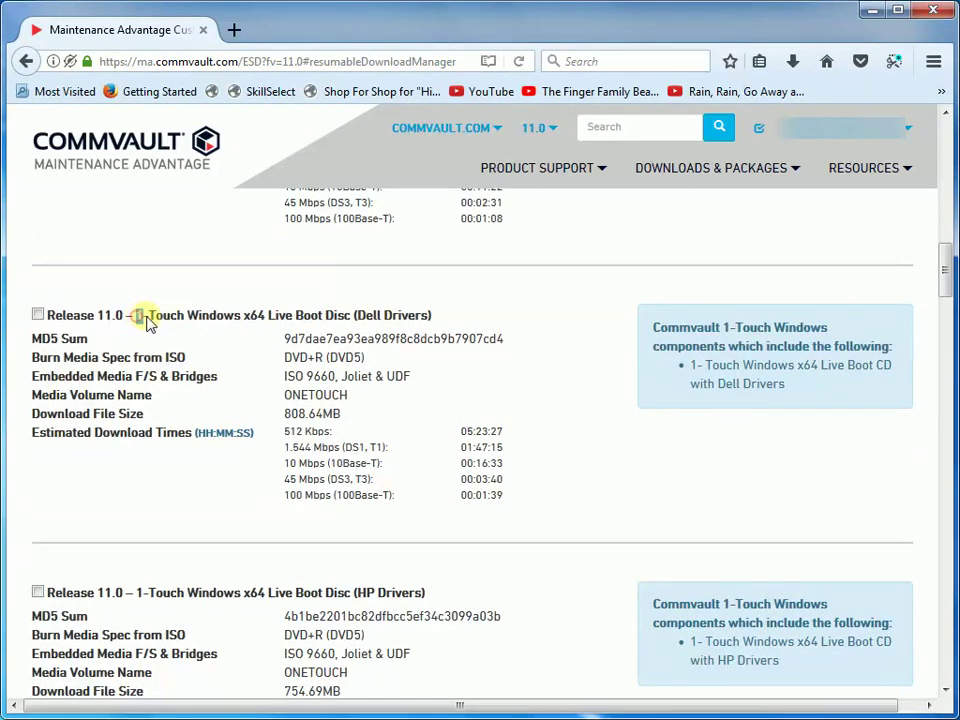
{"action": "left_click_drag", "start_coordinate": [137, 316], "coordinate": [184, 318]}
Go past the end of the Hotfix Packs list and launch the Resumable Download Manager
{"action": "scroll", "coordinate": [190, 389], "scroll_direction": "down", "scroll_amount": 3}
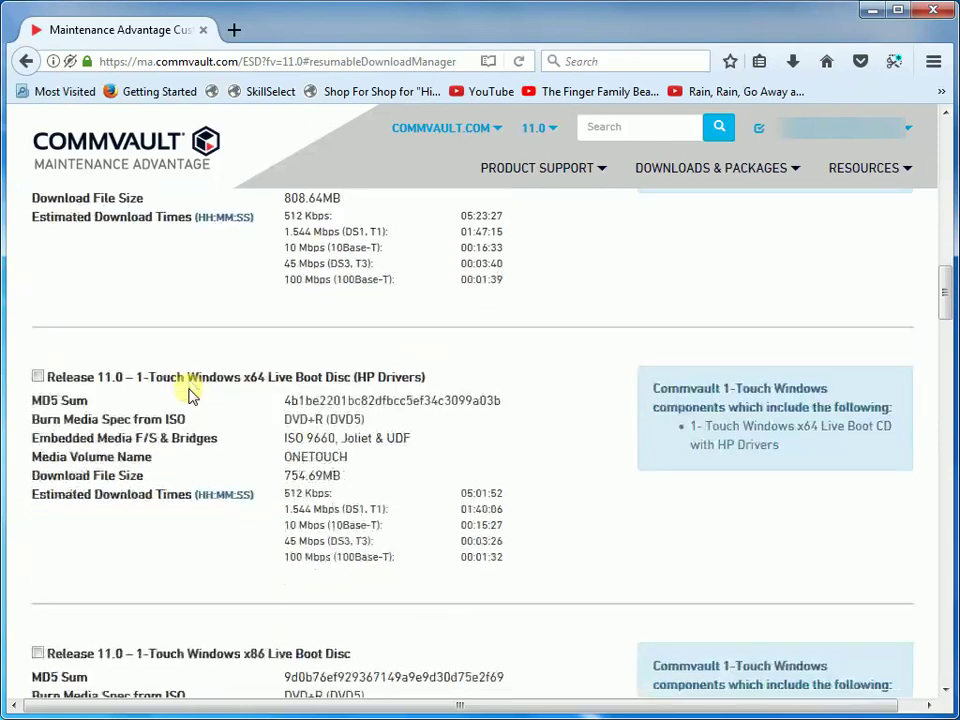
{"action": "scroll", "coordinate": [190, 389], "scroll_direction": "down", "scroll_amount": 2}
{"action": "scroll", "coordinate": [190, 389], "scroll_direction": "down", "scroll_amount": 3}
{"action": "scroll", "coordinate": [190, 389], "scroll_direction": "down", "scroll_amount": 2}
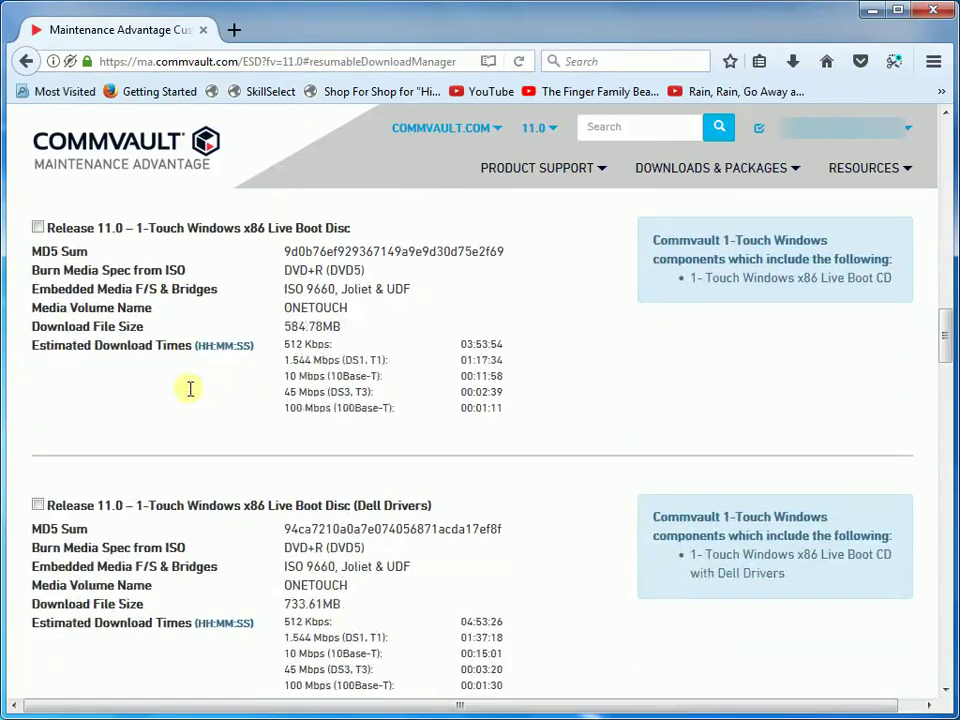
{"action": "scroll", "coordinate": [190, 389], "scroll_direction": "down", "scroll_amount": 2}
{"action": "scroll", "coordinate": [190, 389], "scroll_direction": "down", "scroll_amount": 3}
{"action": "scroll", "coordinate": [190, 392], "scroll_direction": "down", "scroll_amount": 2}
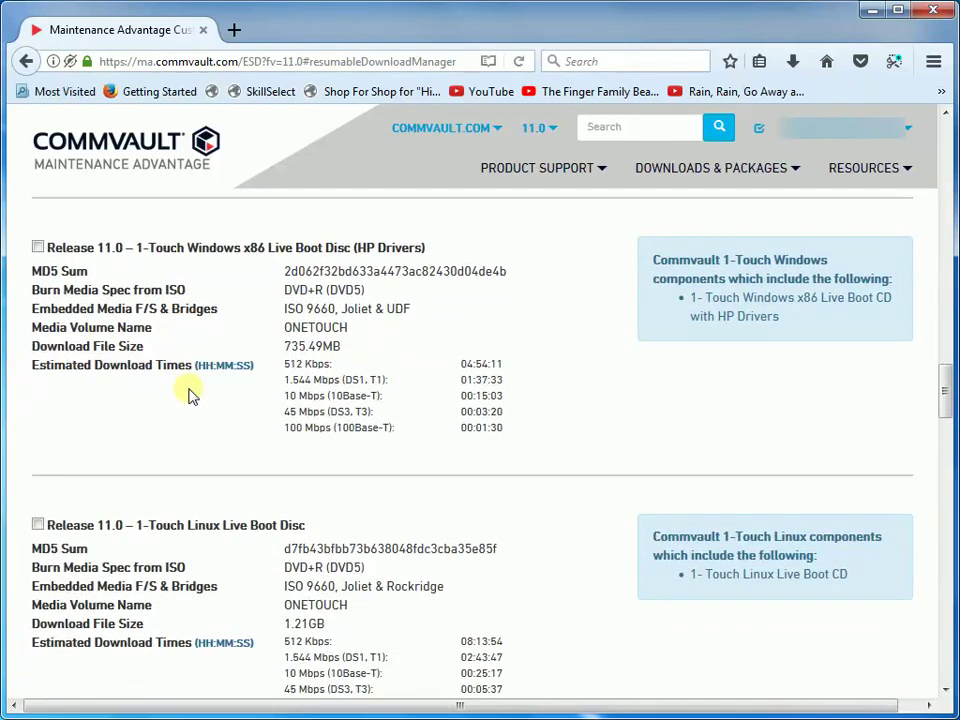
{"action": "scroll", "coordinate": [190, 395], "scroll_direction": "down", "scroll_amount": 3}
{"action": "scroll", "coordinate": [190, 393], "scroll_direction": "down", "scroll_amount": 2}
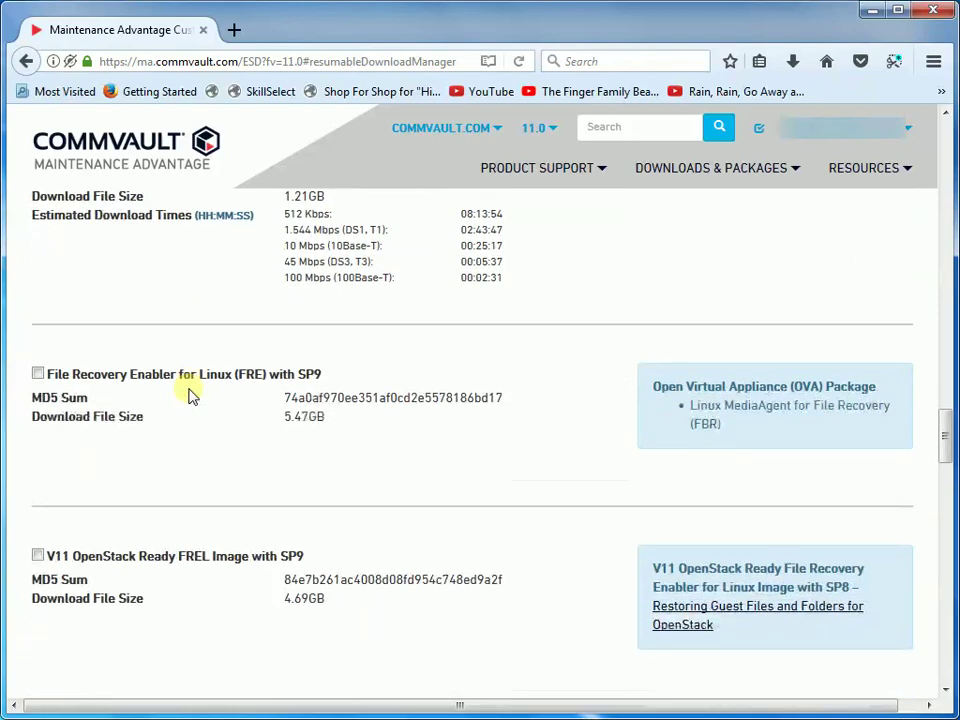
{"action": "scroll", "coordinate": [190, 395], "scroll_direction": "down", "scroll_amount": 3}
{"action": "scroll", "coordinate": [190, 395], "scroll_direction": "down", "scroll_amount": 2}
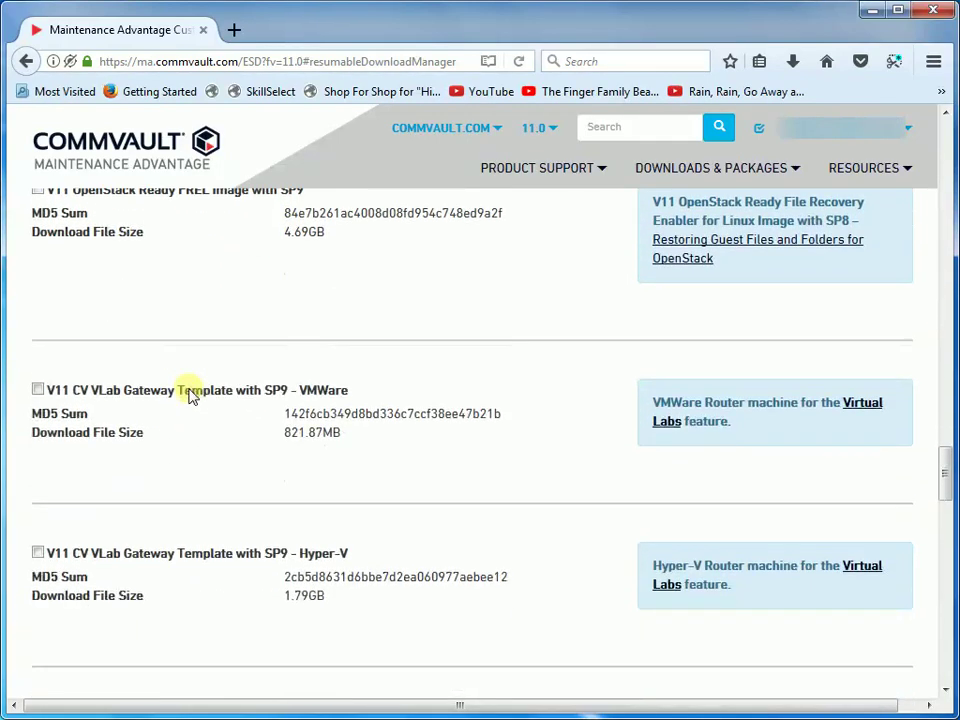
{"action": "scroll", "coordinate": [190, 395], "scroll_direction": "down", "scroll_amount": 1}
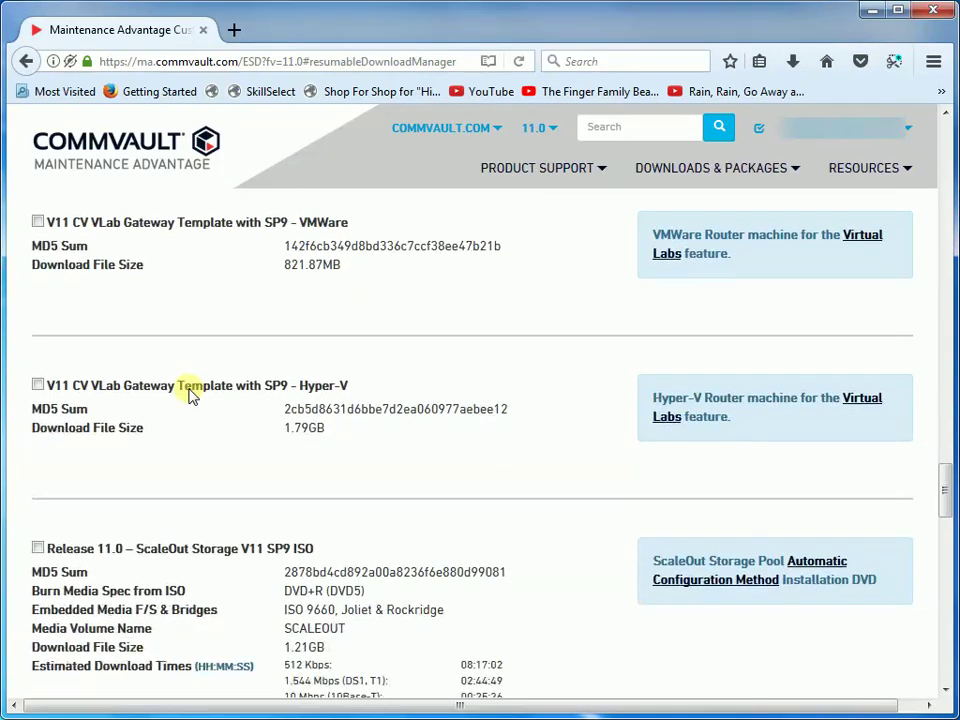
{"action": "scroll", "coordinate": [190, 395], "scroll_direction": "down", "scroll_amount": 1}
{"action": "scroll", "coordinate": [190, 395], "scroll_direction": "down", "scroll_amount": 2}
{"action": "scroll", "coordinate": [190, 395], "scroll_direction": "down", "scroll_amount": 2}
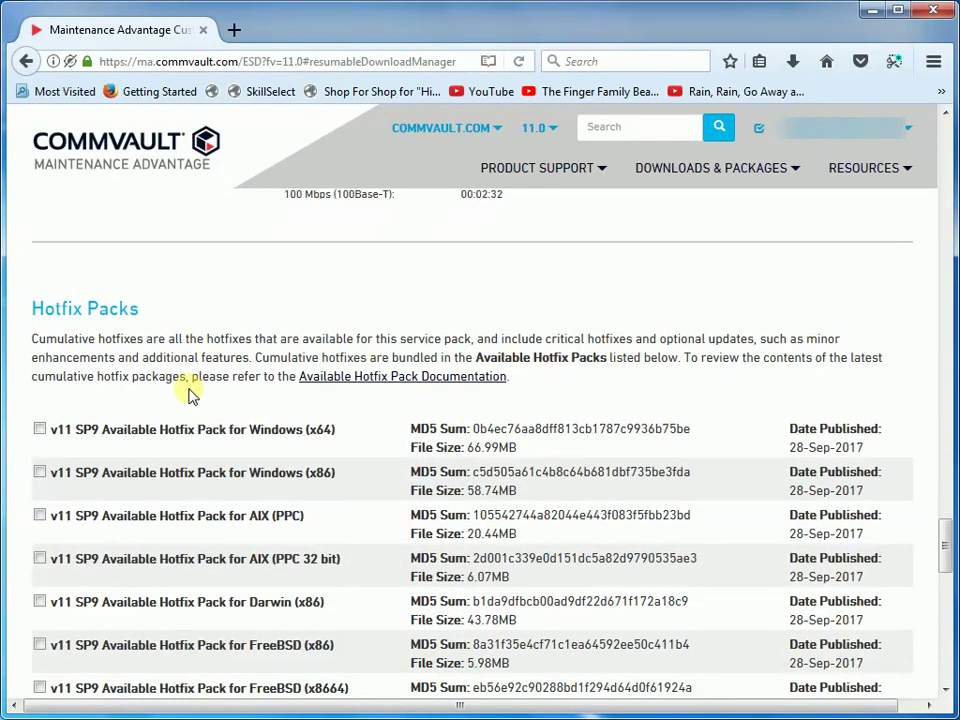
{"action": "scroll", "coordinate": [190, 395], "scroll_direction": "down", "scroll_amount": 2}
{"action": "scroll", "coordinate": [190, 395], "scroll_direction": "down", "scroll_amount": 3}
{"action": "scroll", "coordinate": [190, 395], "scroll_direction": "down", "scroll_amount": 2}
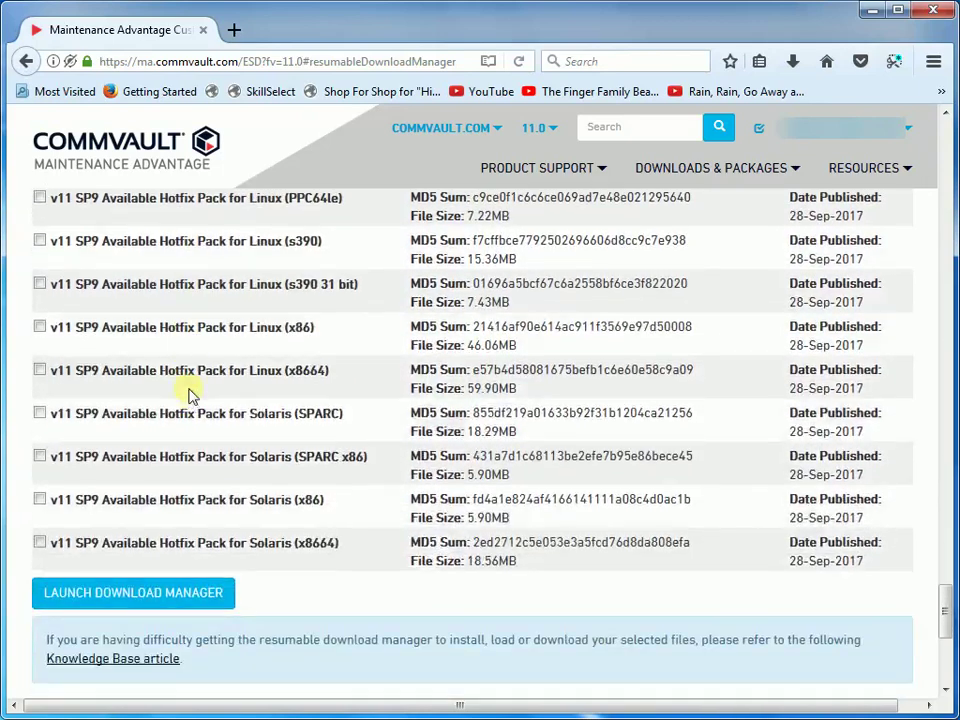
{"action": "scroll", "coordinate": [190, 395], "scroll_direction": "down", "scroll_amount": 1}
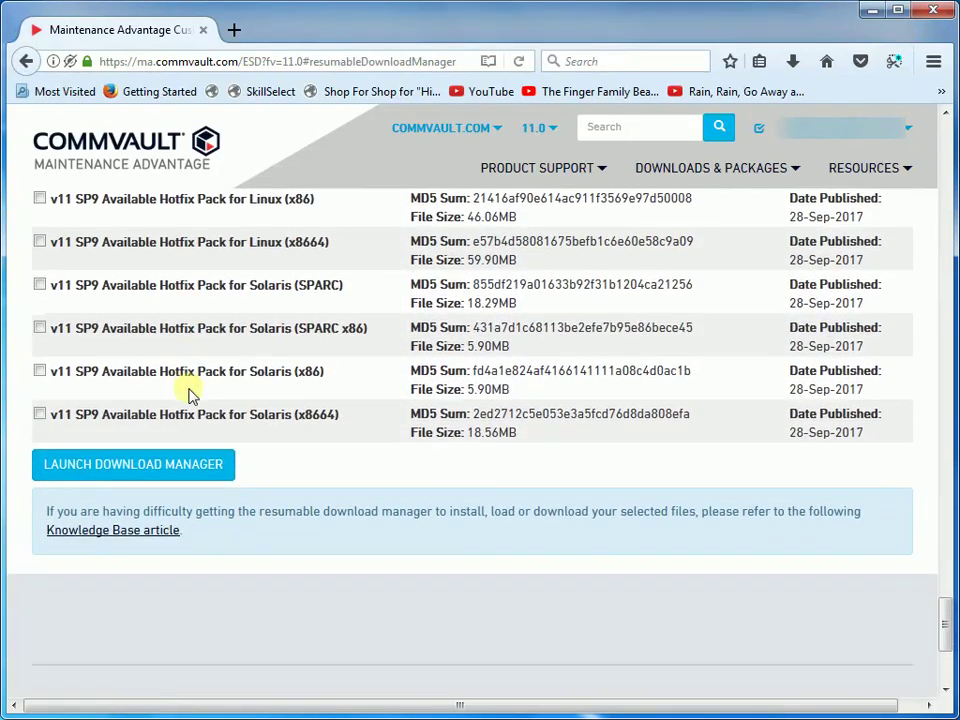
{"action": "left_click", "coordinate": [160, 465]}
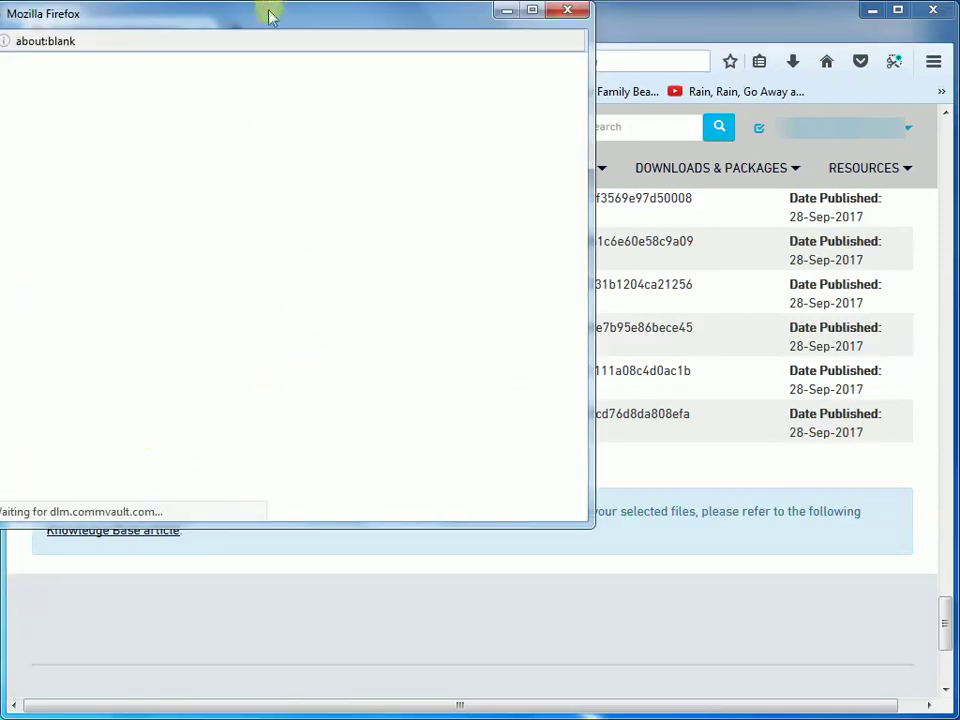
{"action": "left_click_drag", "start_coordinate": [268, 22], "coordinate": [285, 25]}
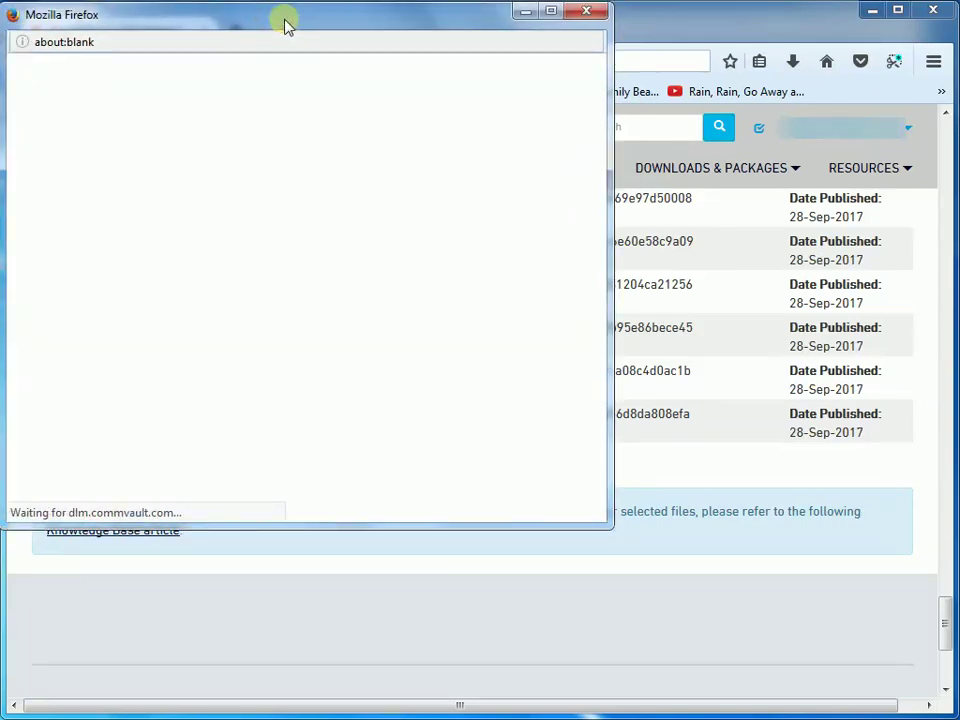
{"action": "left_click", "coordinate": [42, 555]}
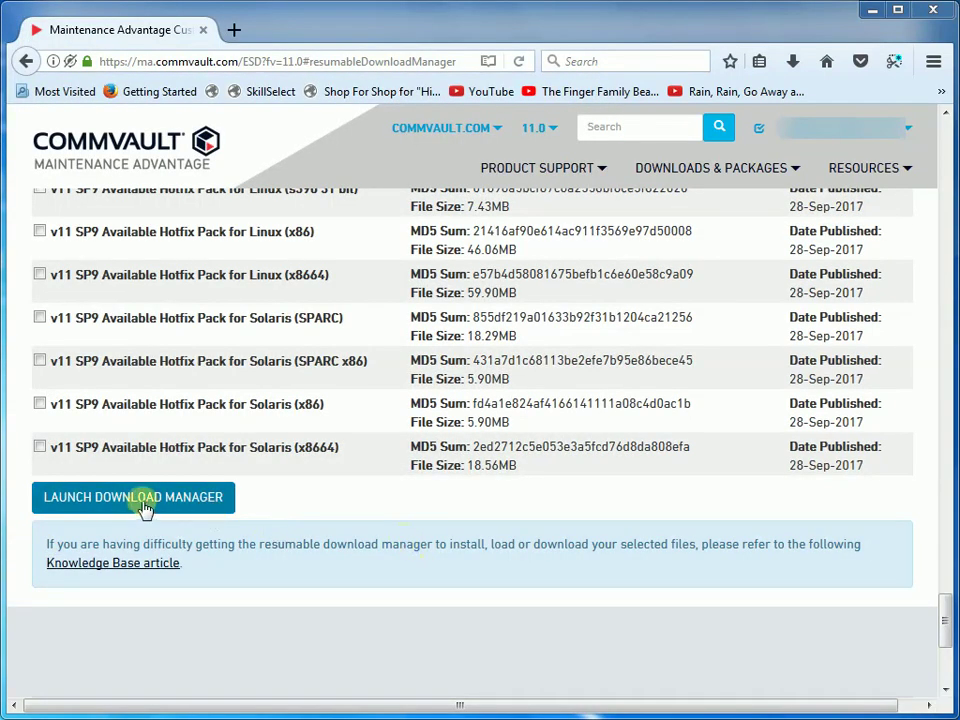
{"action": "left_click", "coordinate": [437, 512]}
Return to the top of the SP9 page and show the Bootstrapper Direct Download section
{"action": "scroll", "coordinate": [437, 510], "scroll_direction": "up", "scroll_amount": 5}
{"action": "scroll", "coordinate": [437, 510], "scroll_direction": "up", "scroll_amount": 5}
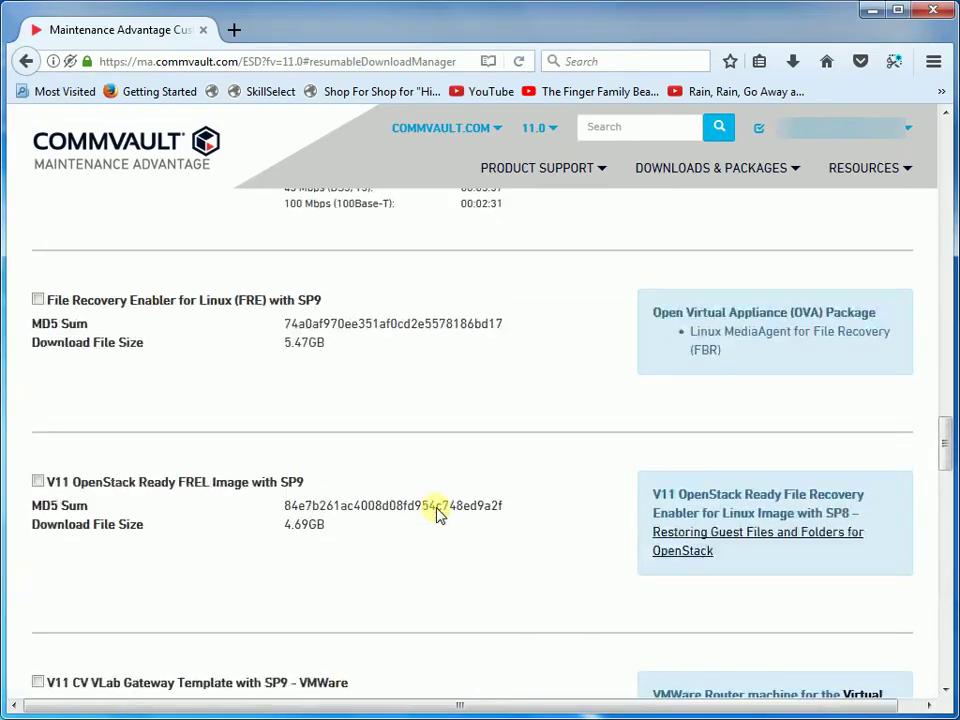
{"action": "scroll", "coordinate": [437, 510], "scroll_direction": "up", "scroll_amount": 2}
{"action": "scroll", "coordinate": [437, 508], "scroll_direction": "up", "scroll_amount": 5}
{"action": "scroll", "coordinate": [437, 508], "scroll_direction": "up", "scroll_amount": 5}
{"action": "scroll", "coordinate": [437, 508], "scroll_direction": "up", "scroll_amount": 5}
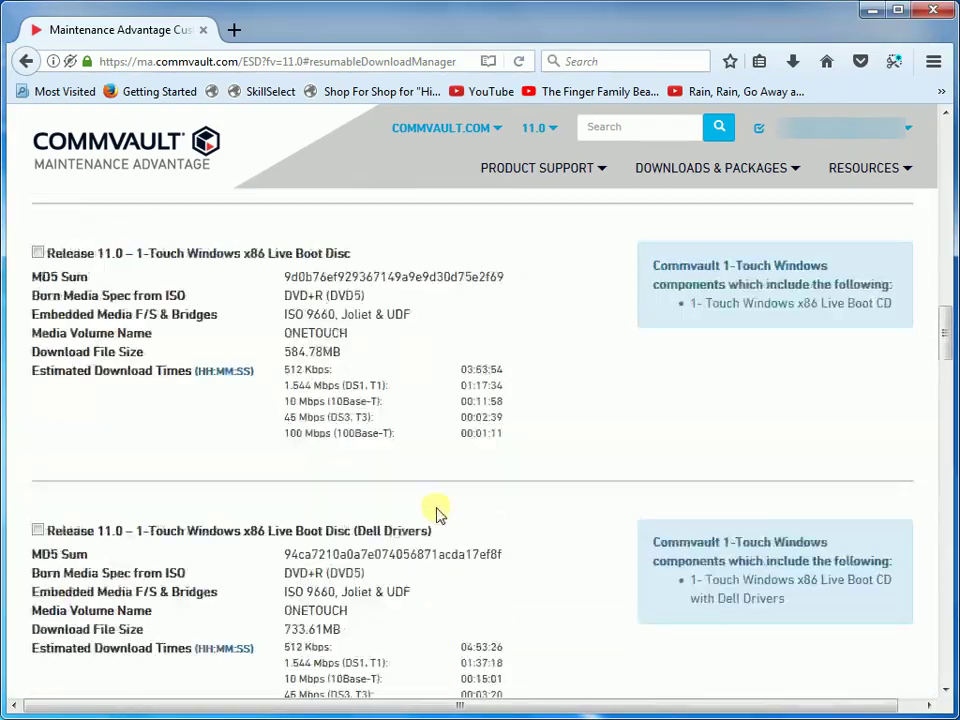
{"action": "scroll", "coordinate": [437, 508], "scroll_direction": "up", "scroll_amount": 5}
{"action": "scroll", "coordinate": [437, 510], "scroll_direction": "up", "scroll_amount": 7}
{"action": "scroll", "coordinate": [437, 510], "scroll_direction": "up", "scroll_amount": 4}
{"action": "scroll", "coordinate": [437, 510], "scroll_direction": "up", "scroll_amount": 5}
{"action": "scroll", "coordinate": [437, 510], "scroll_direction": "up", "scroll_amount": 5}
{"action": "scroll", "coordinate": [437, 510], "scroll_direction": "up", "scroll_amount": 4}
{"action": "scroll", "coordinate": [437, 510], "scroll_direction": "up", "scroll_amount": 6}
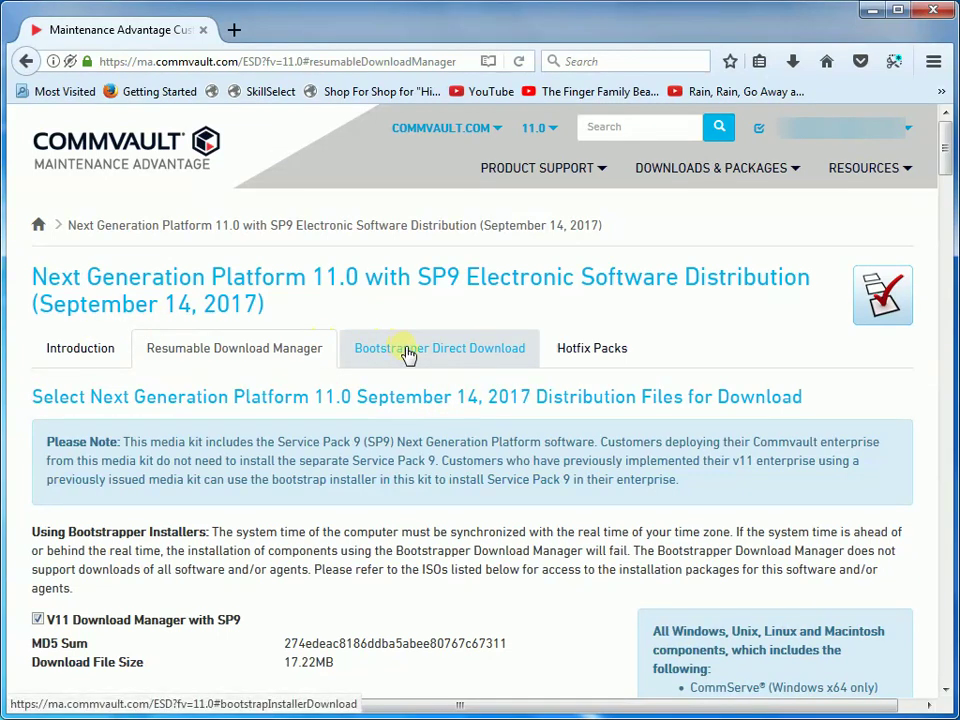
{"action": "left_click", "coordinate": [407, 350]}
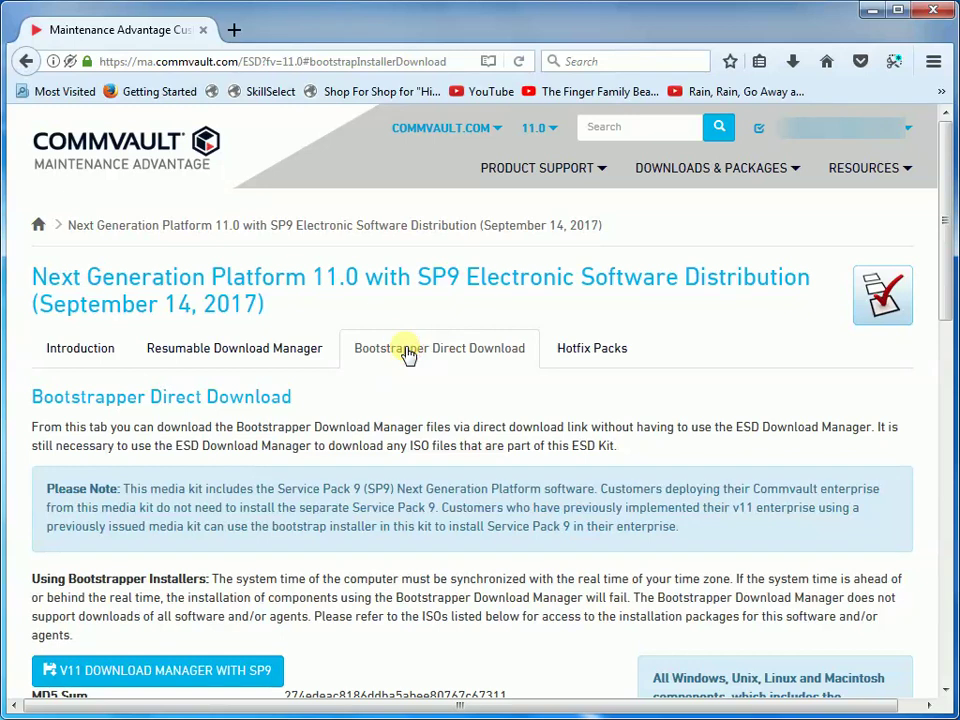
Download V11 Download Manager with SP9 (17.22 MB) and choose to save the installer
{"action": "scroll", "coordinate": [407, 352], "scroll_direction": "down", "scroll_amount": 3}
{"action": "scroll", "coordinate": [407, 352], "scroll_direction": "down", "scroll_amount": 2}
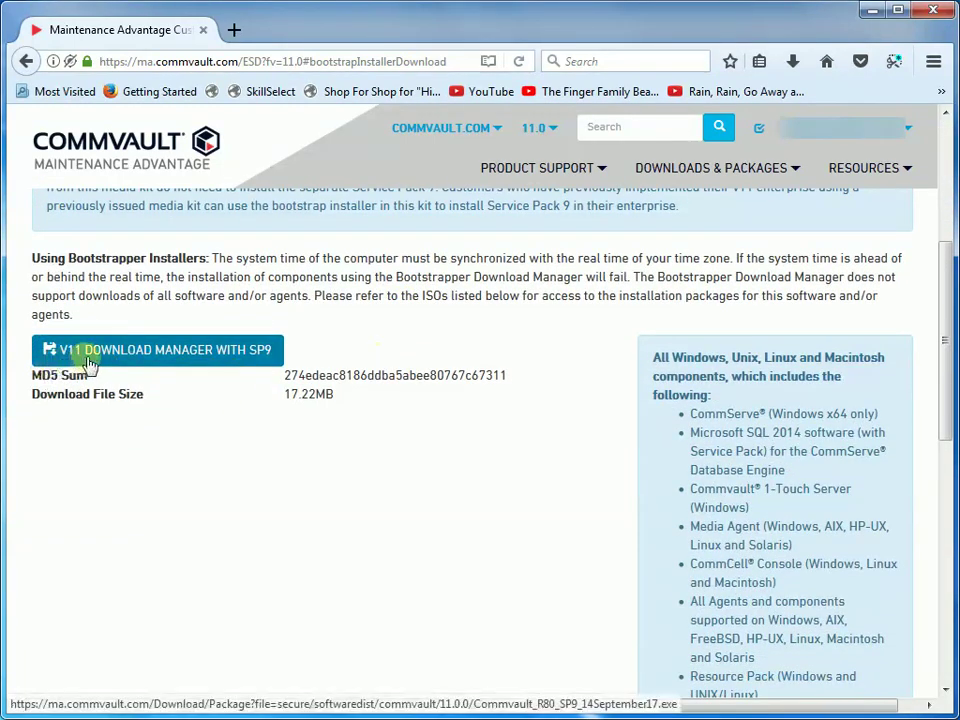
{"action": "left_click_drag", "start_coordinate": [343, 397], "coordinate": [280, 397]}
{"action": "left_click", "coordinate": [250, 392]}
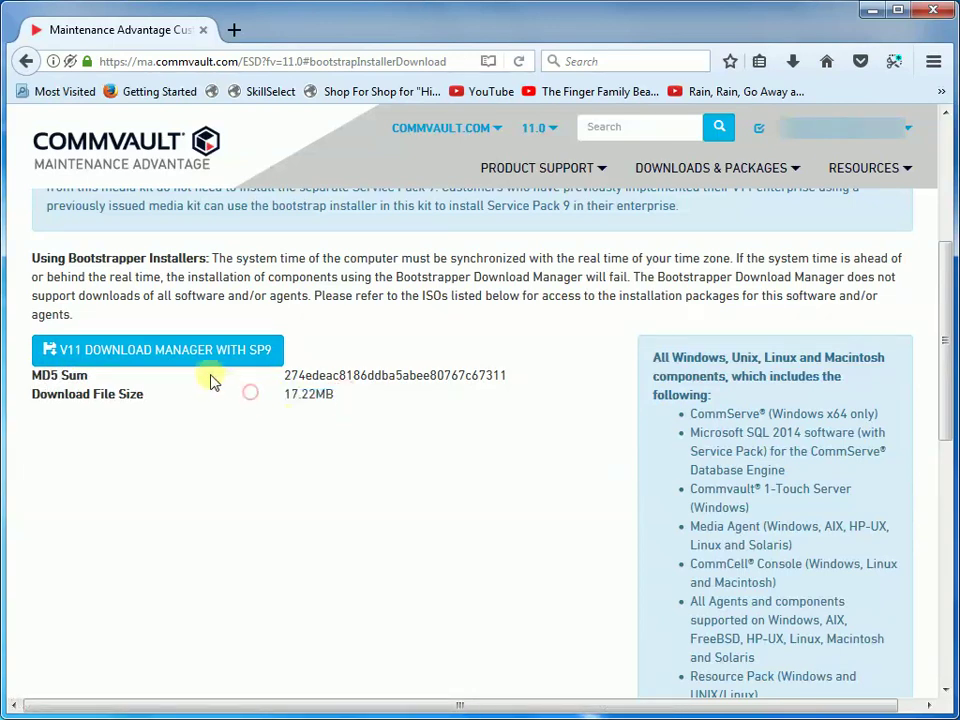
{"action": "scroll", "coordinate": [193, 377], "scroll_direction": "down", "scroll_amount": 4}
{"action": "scroll", "coordinate": [193, 377], "scroll_direction": "up", "scroll_amount": 6}
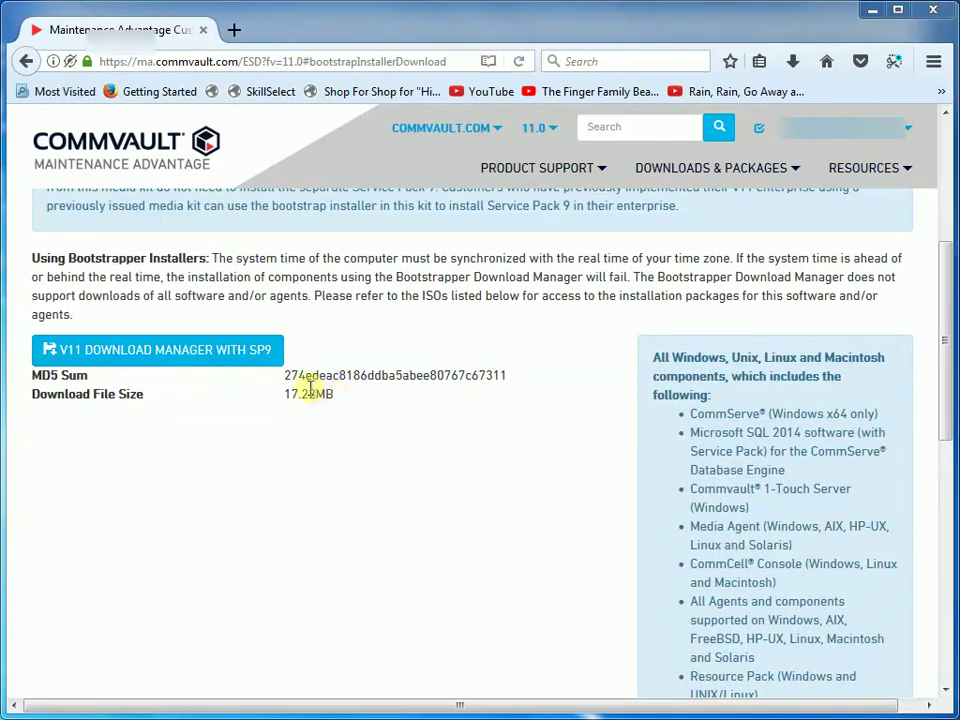
{"action": "left_click", "coordinate": [224, 358]}
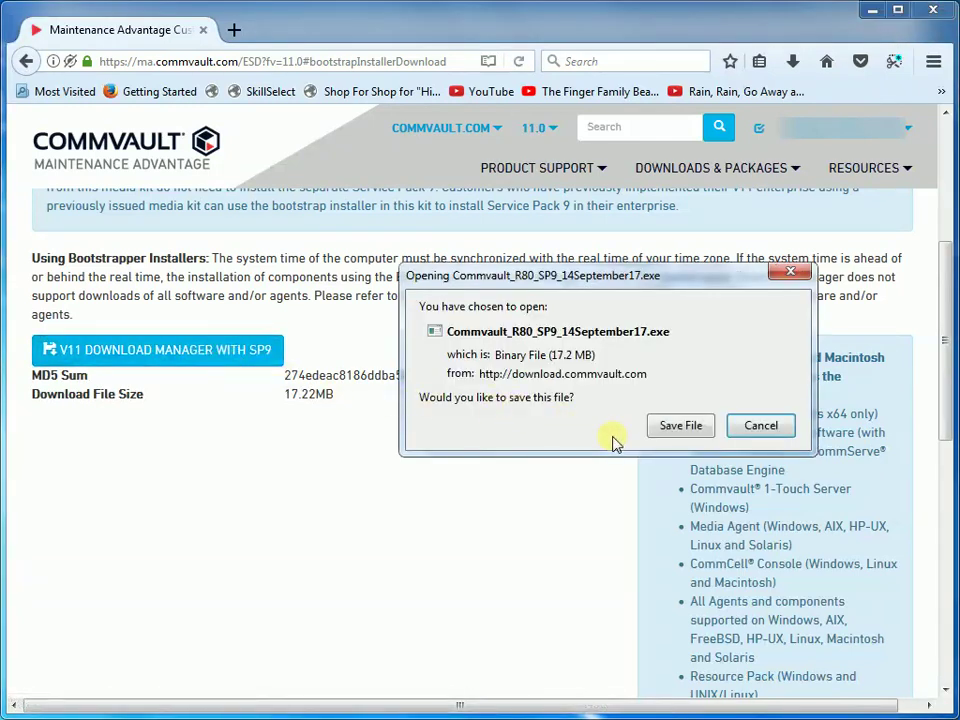
{"action": "left_click", "coordinate": [677, 428]}
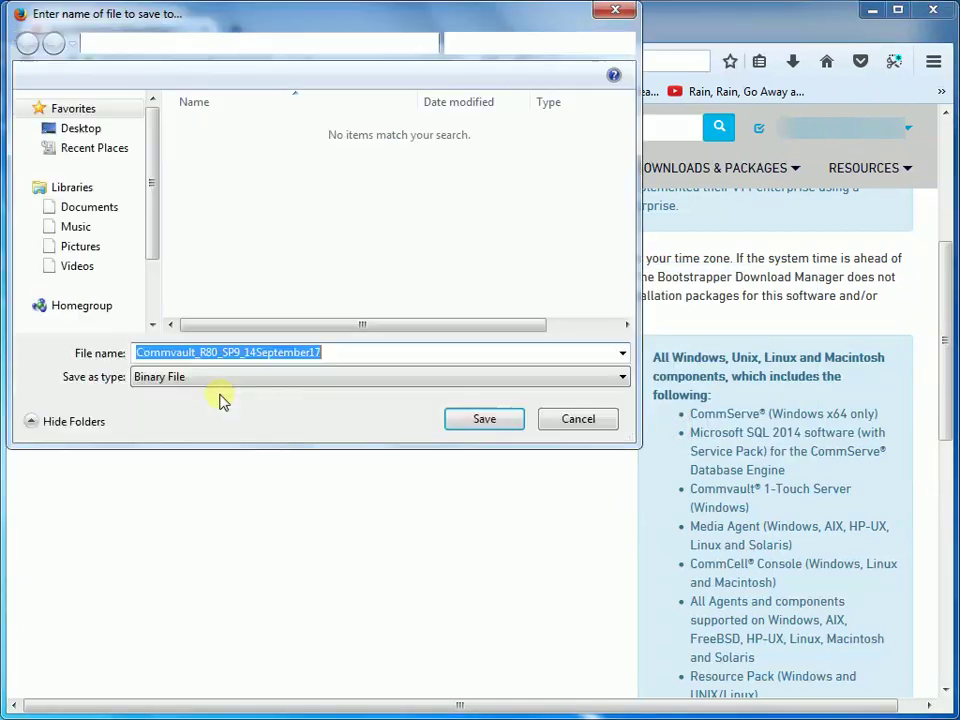
Save Commvault_R80_SP9_14September17 into D:\CommVault\SoftwareDump(s)\v11
{"action": "scroll", "coordinate": [94, 184], "scroll_direction": "down", "scroll_amount": 2}
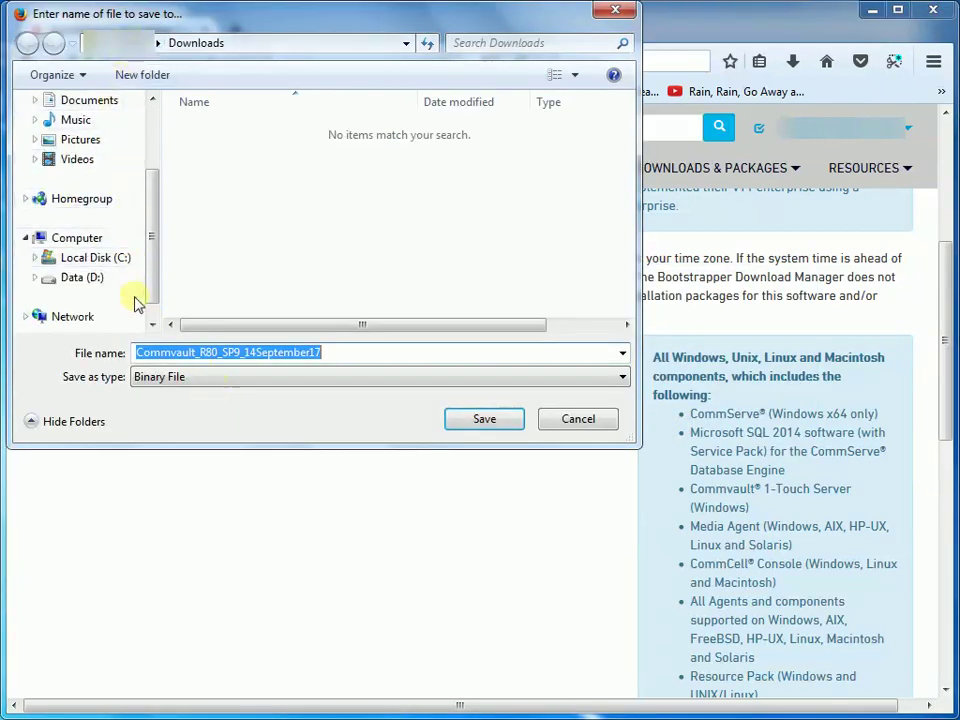
{"action": "left_click", "coordinate": [90, 277]}
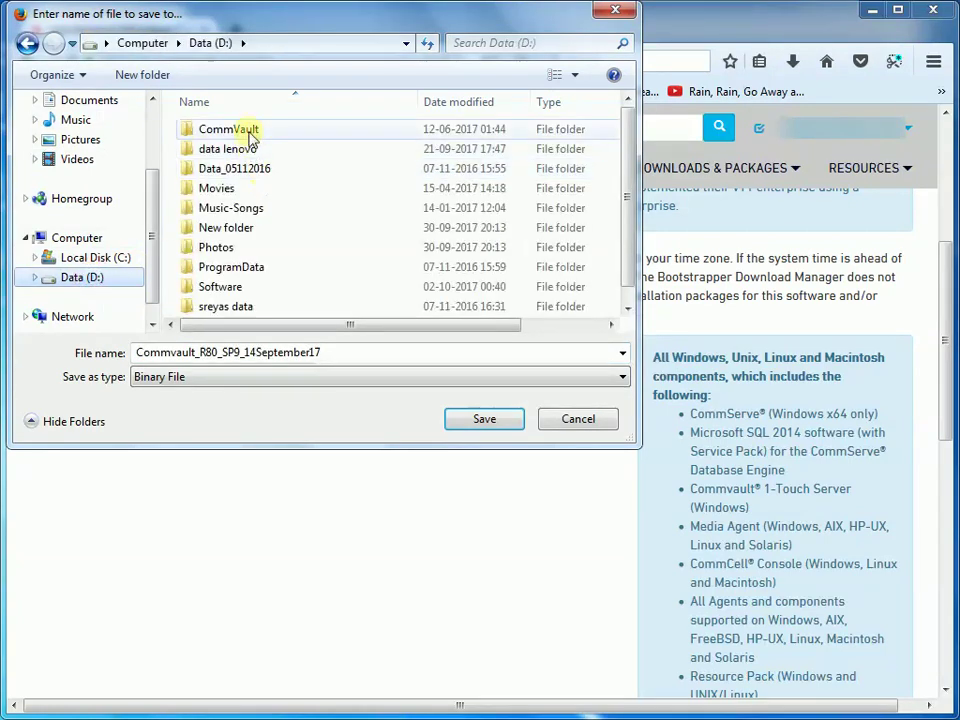
{"action": "left_click", "coordinate": [250, 136]}
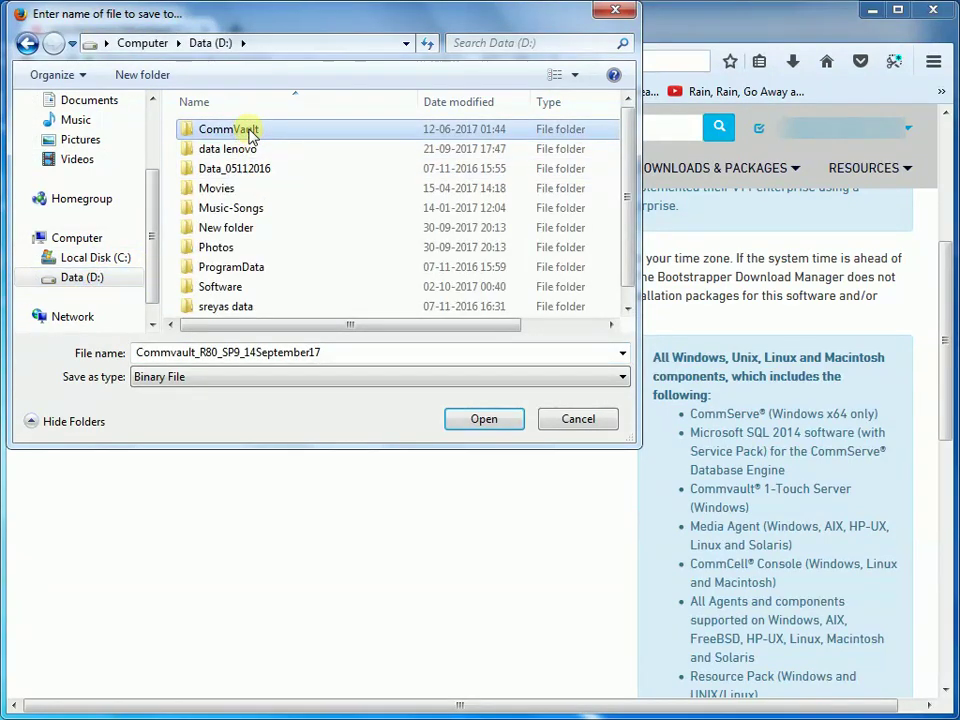
{"action": "double_click", "coordinate": [250, 136]}
{"action": "double_click", "coordinate": [229, 168]}
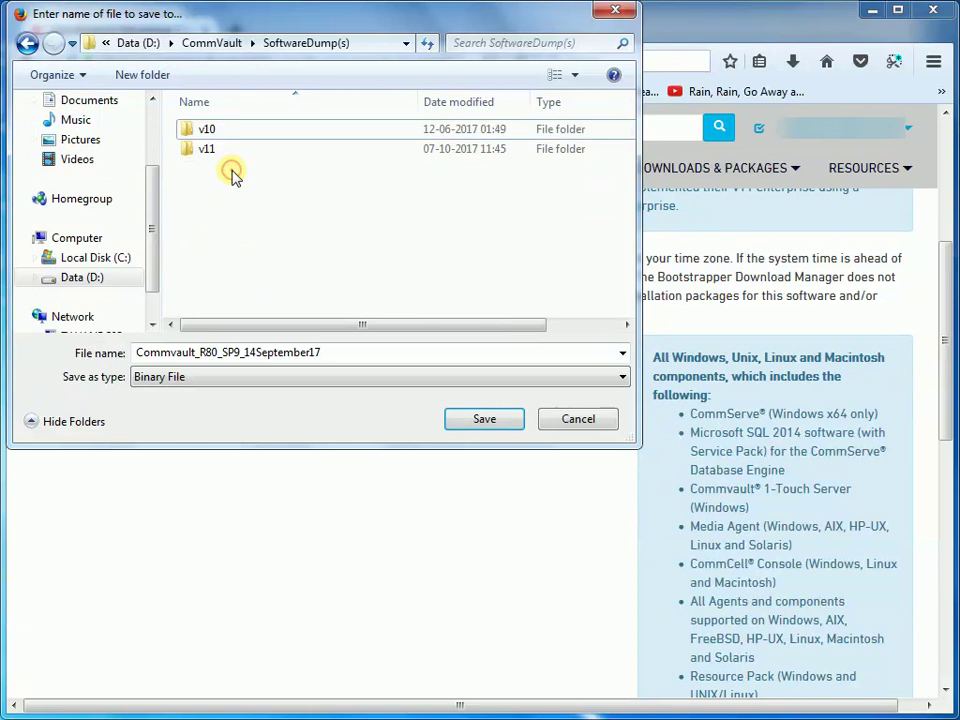
{"action": "double_click", "coordinate": [203, 152]}
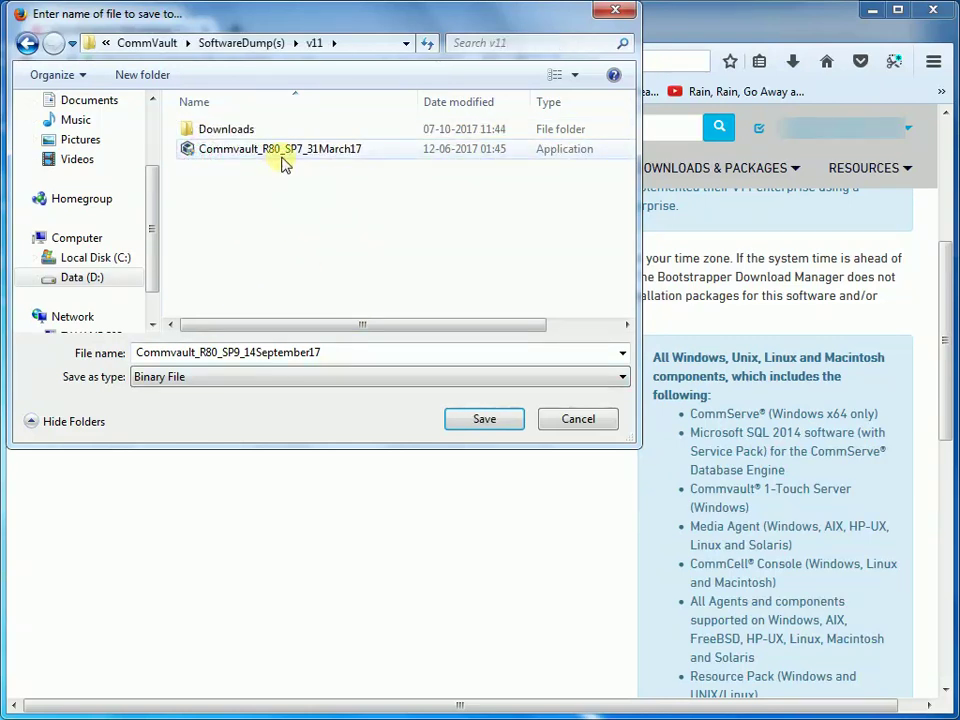
{"action": "left_click", "coordinate": [474, 421]}
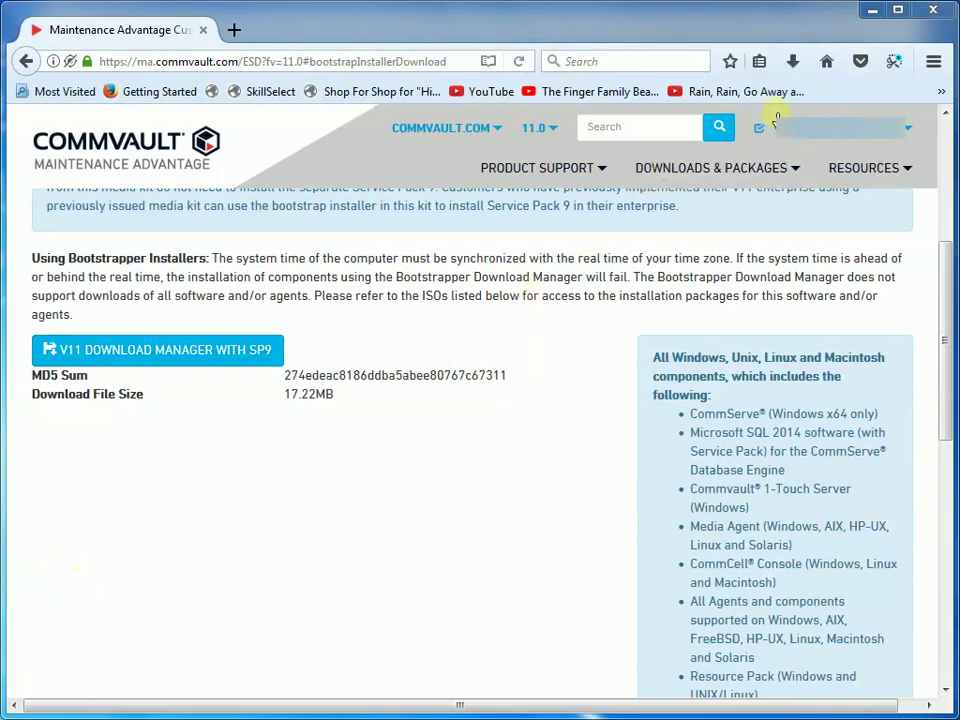
Open the downloaded SP9 installer's containing v11 folder from the browser's downloads list
{"action": "left_click", "coordinate": [794, 63]}
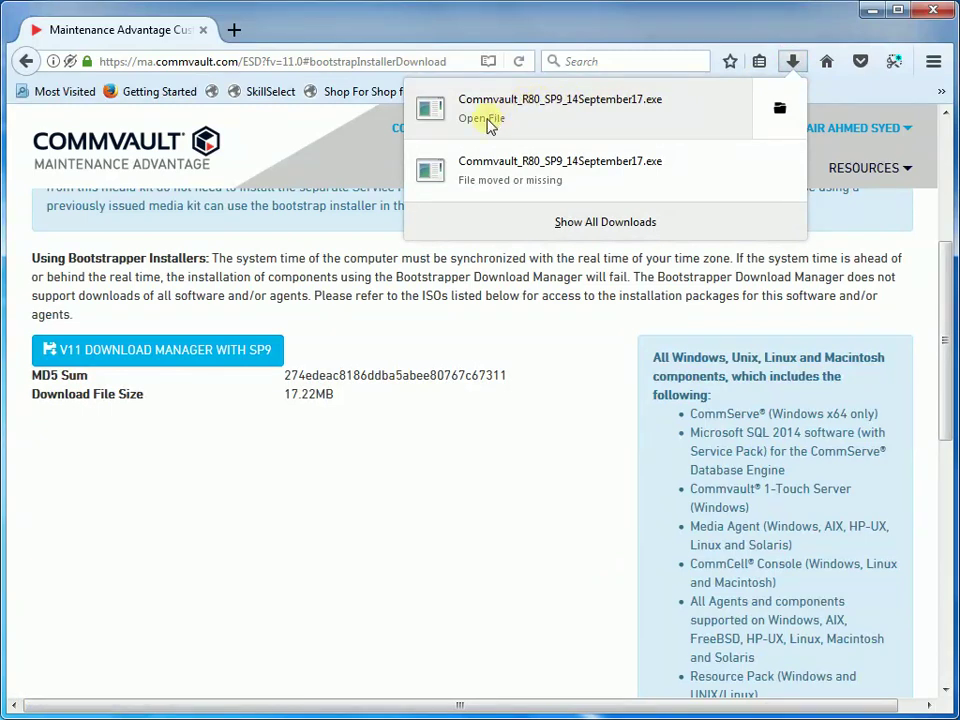
{"action": "right_click", "coordinate": [568, 120]}
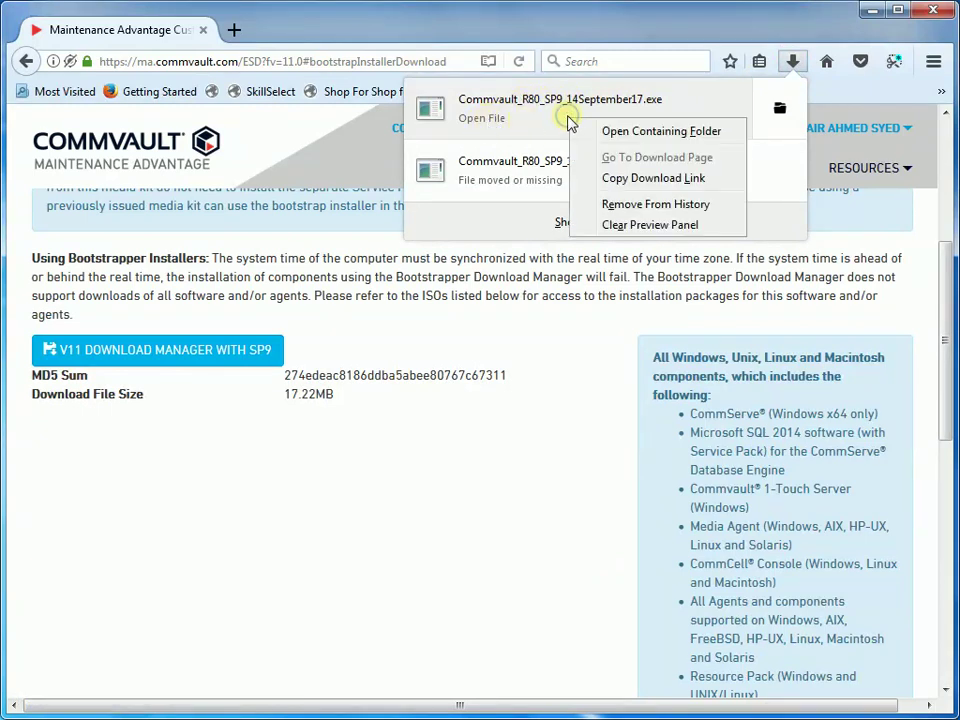
{"action": "left_click", "coordinate": [613, 132]}
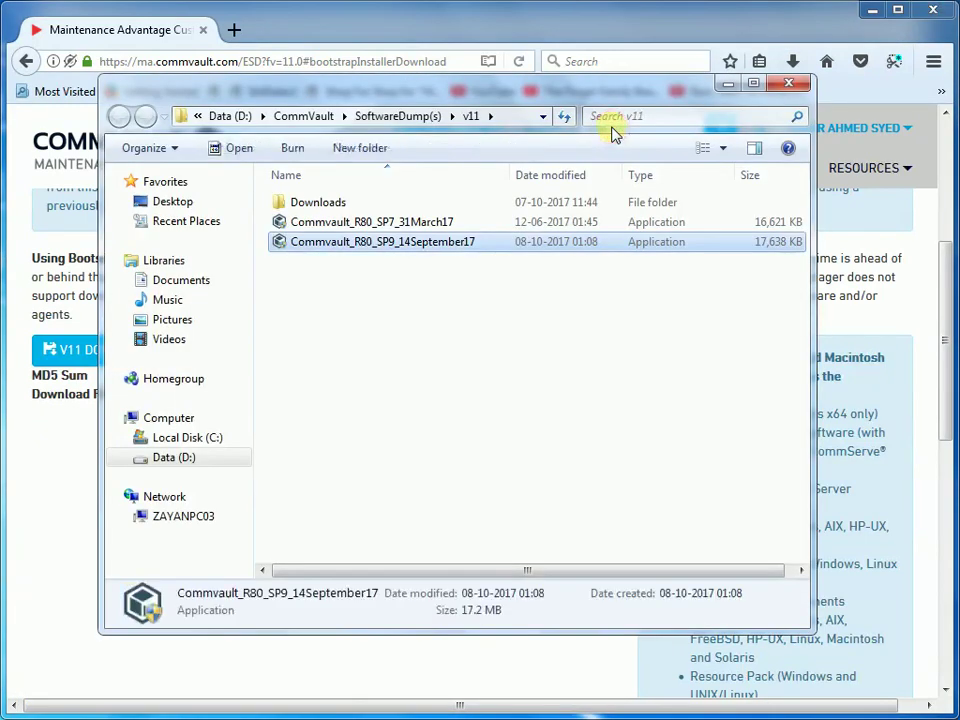